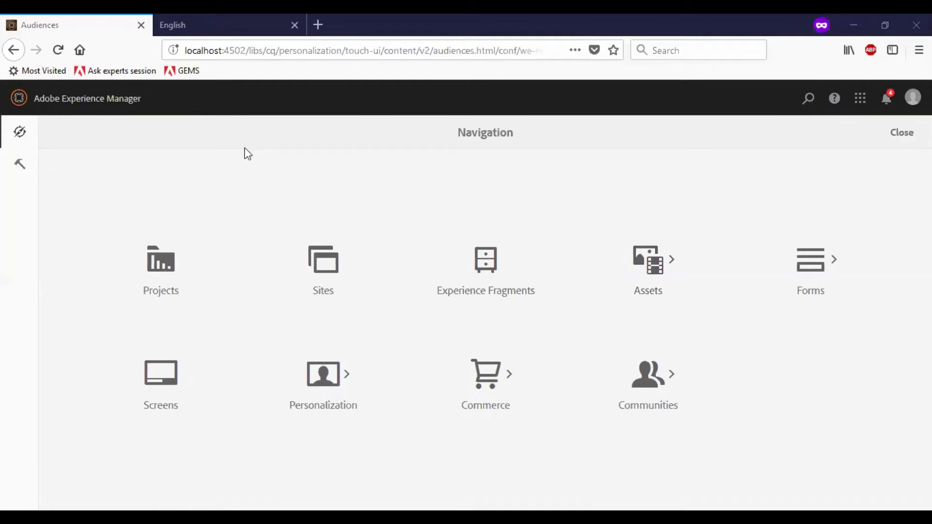
# Step: Open the We.Retail audiences folder from the Personalization area
pyautogui.click(330, 392)
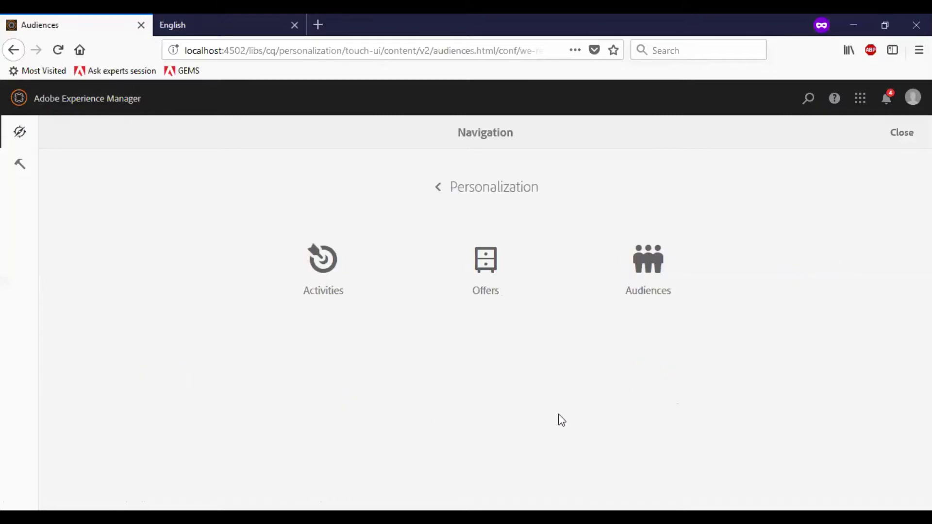
pyautogui.click(646, 290)
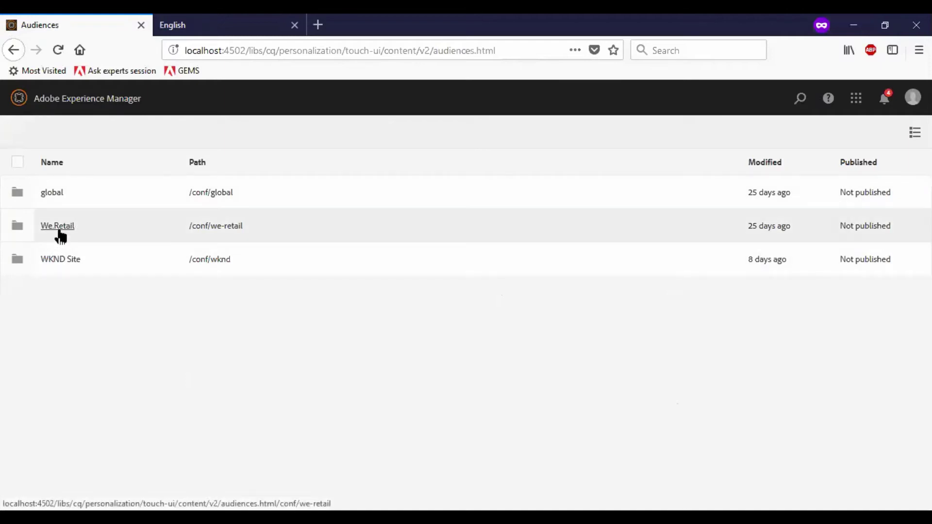
pyautogui.click(59, 231)
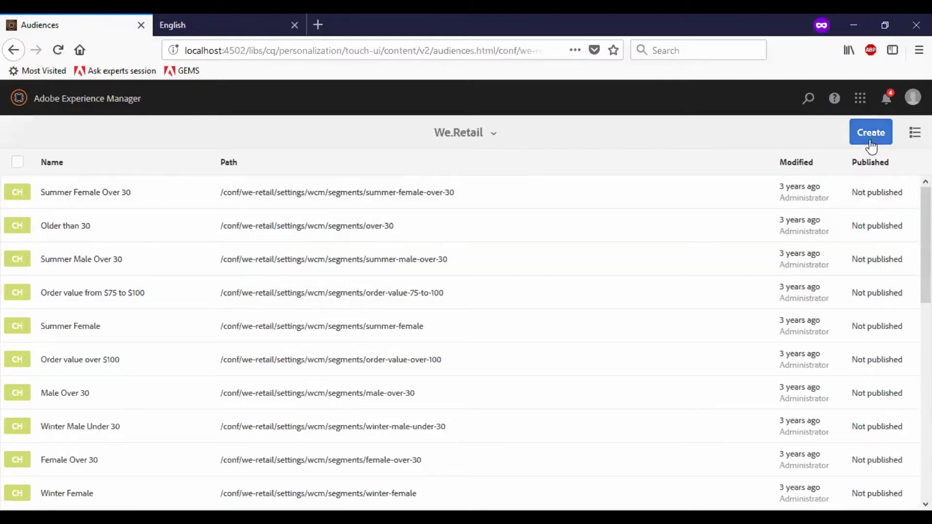
# Step: Create a ContextHub segment titled "My Male Sample" with a boost of 0
pyautogui.click(870, 141)
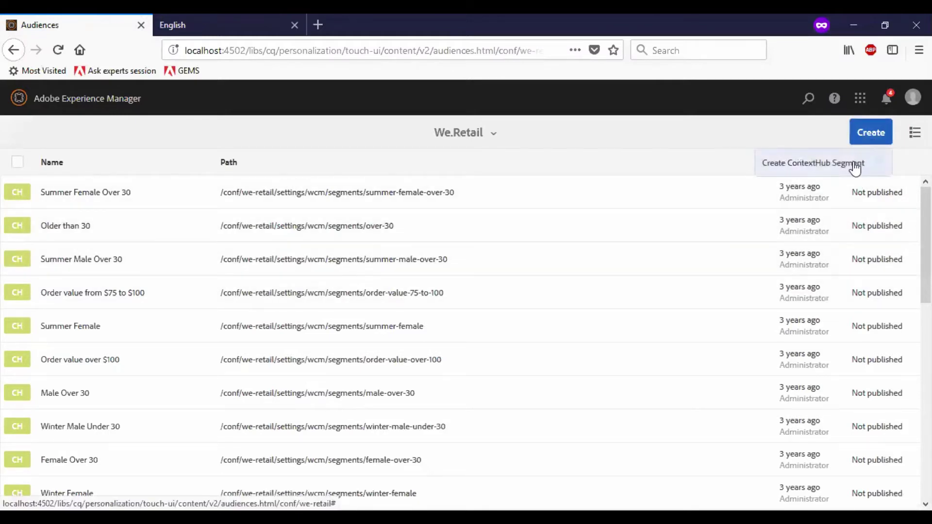
pyautogui.click(855, 168)
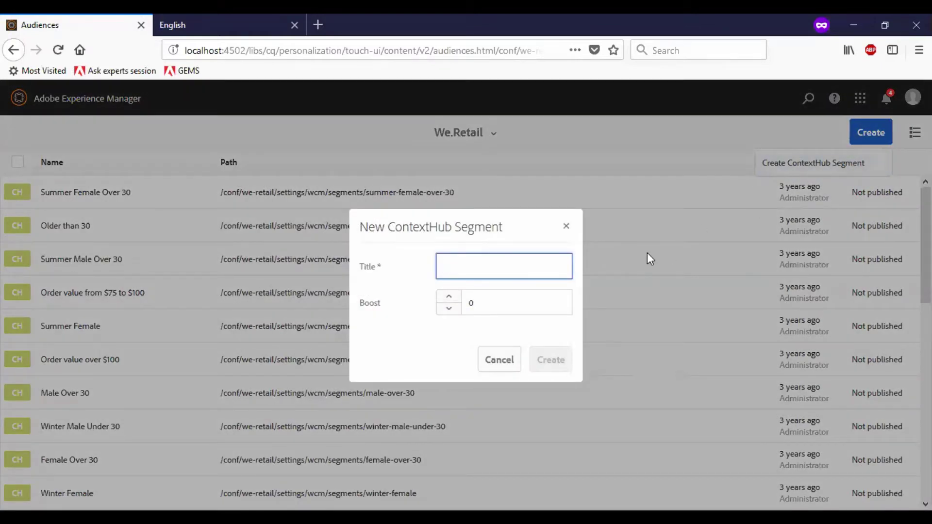
pyautogui.write('My Mal')
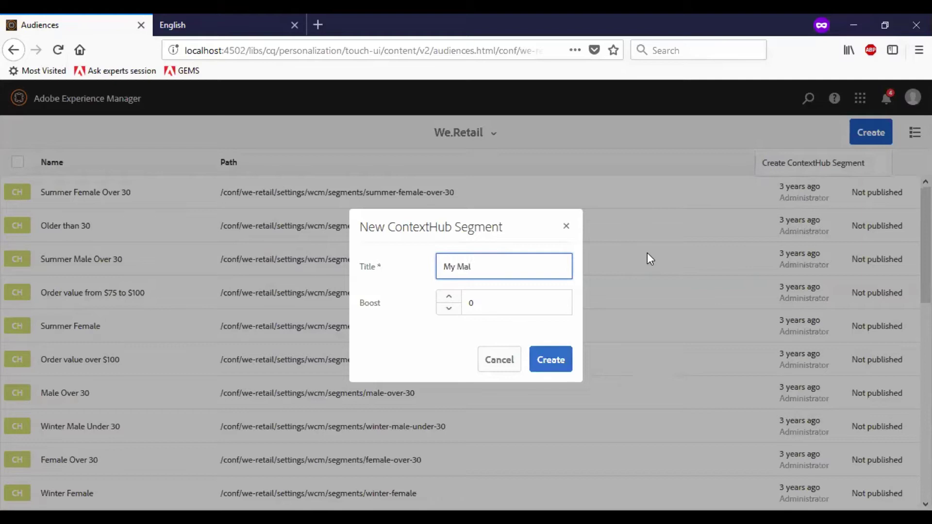
pyautogui.write('e Sample')
pyautogui.click(471, 302)
pyautogui.doubleClick(467, 302)
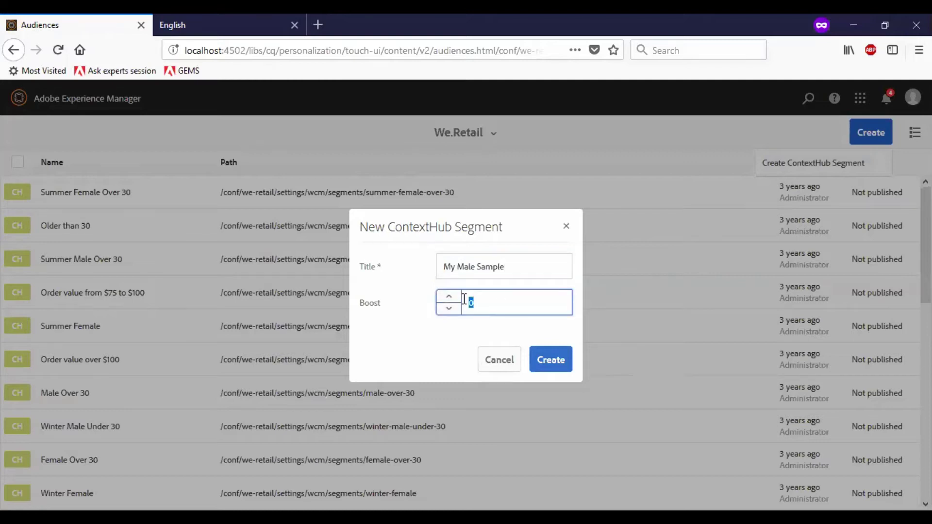
pyautogui.click(550, 365)
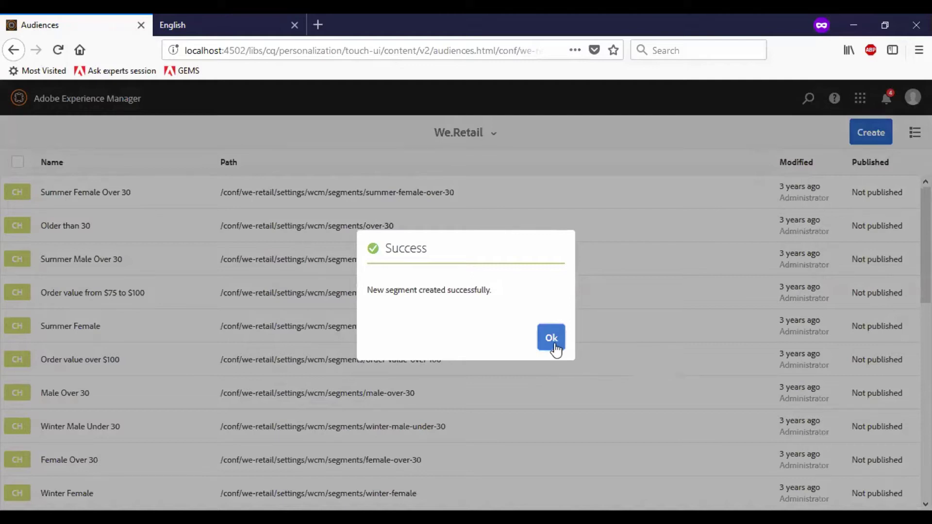
pyautogui.click(554, 344)
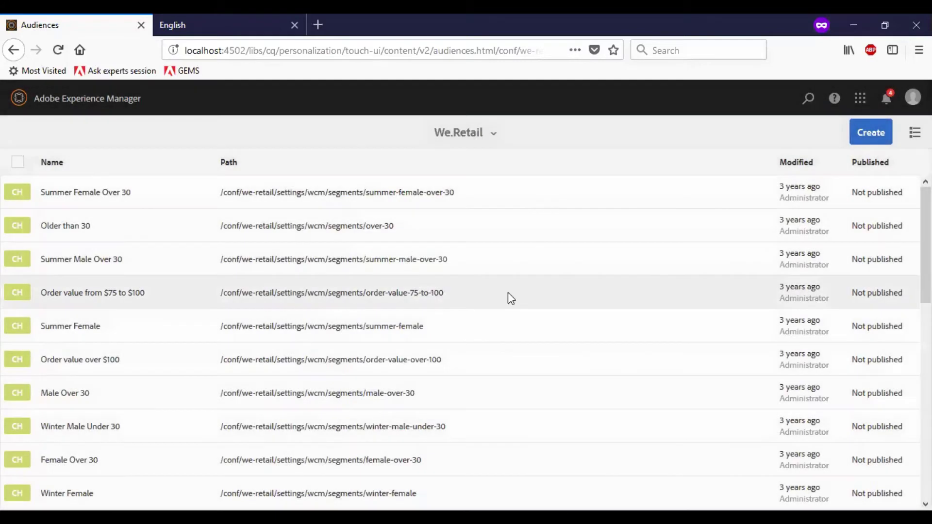
# Step: Open the My Male Sample segment from the We.Retail audiences list for editing
pyautogui.scroll(-5, 466, 325)
pyautogui.scroll(-4, 465, 322)
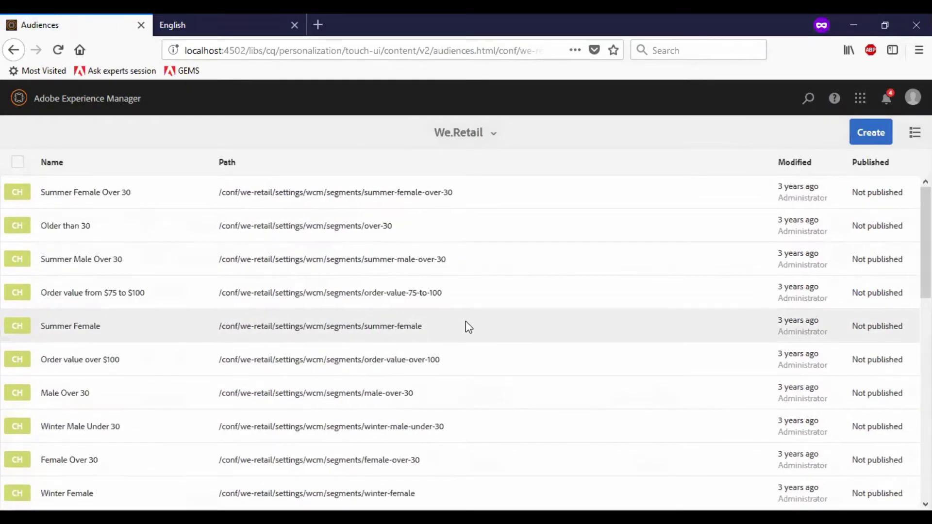
pyautogui.scroll(-3, 465, 321)
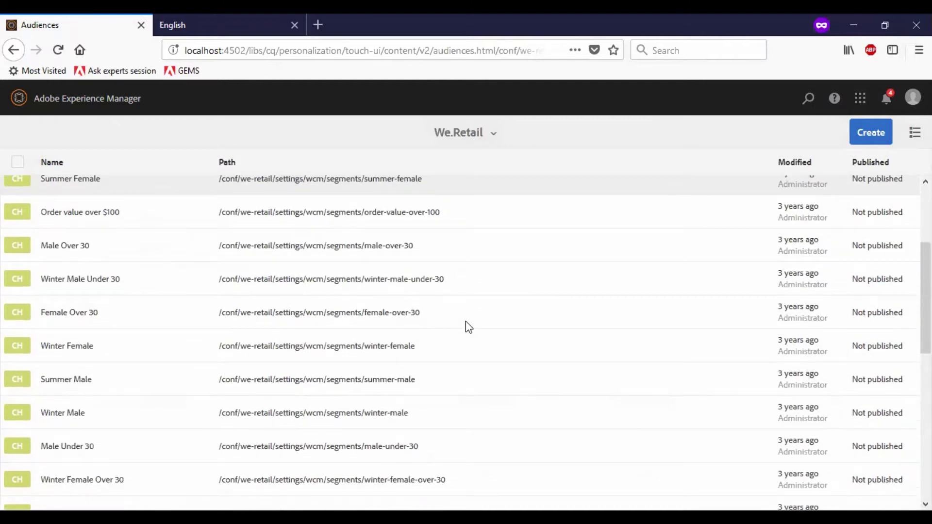
pyautogui.scroll(-2, 465, 322)
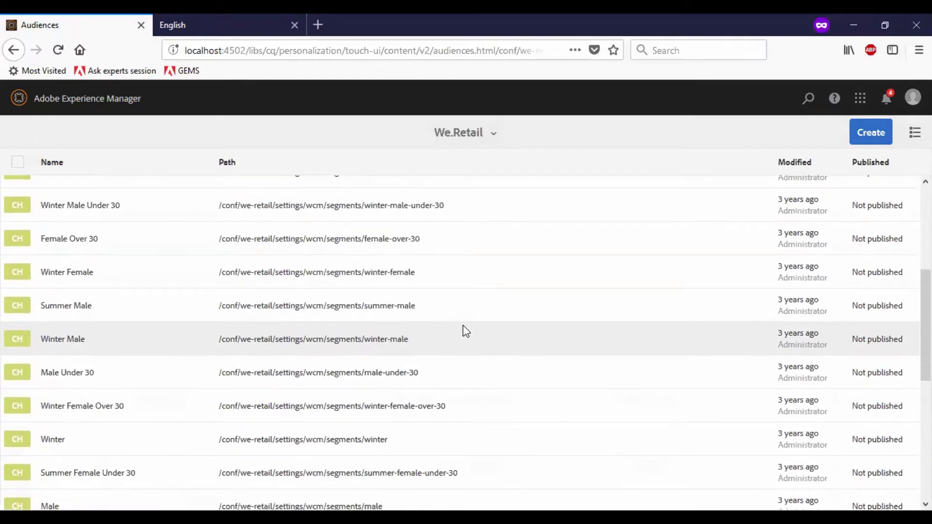
pyautogui.scroll(-6, 465, 335)
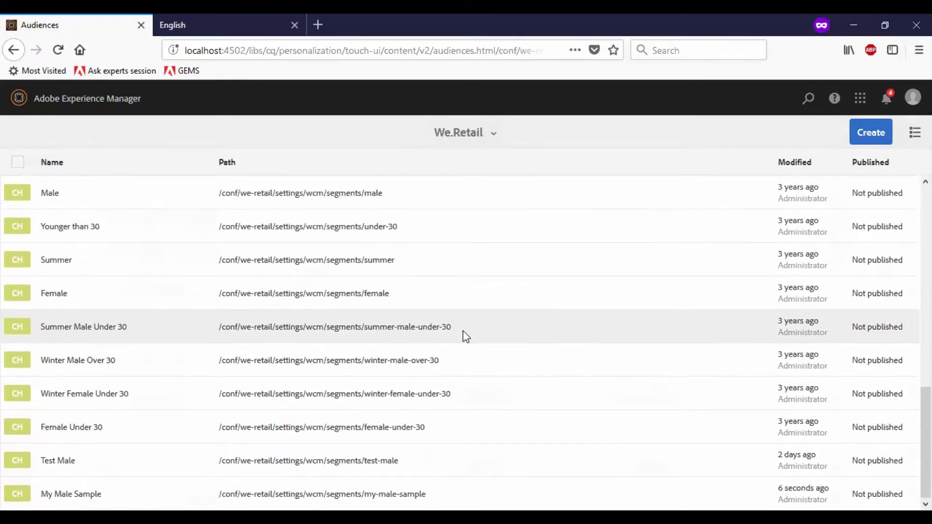
pyautogui.moveTo(20, 494)
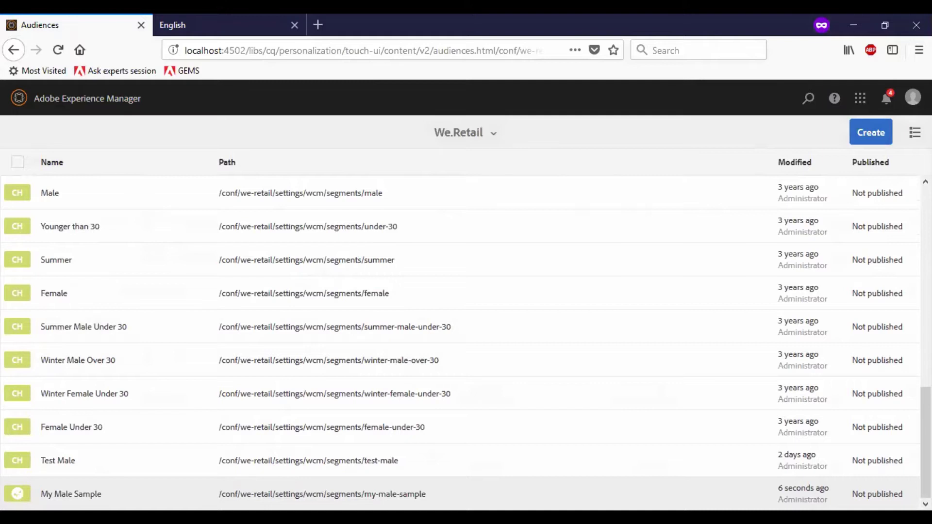
pyautogui.click(19, 494)
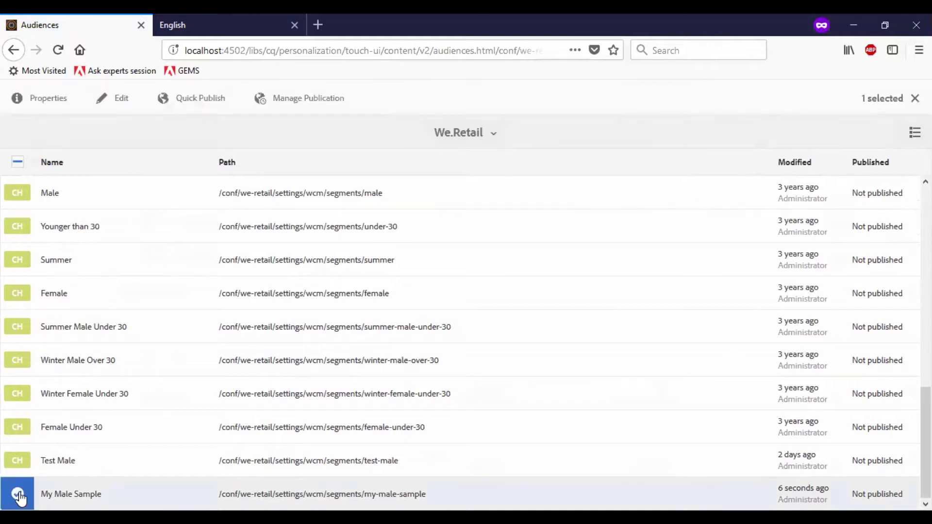
pyautogui.click(119, 102)
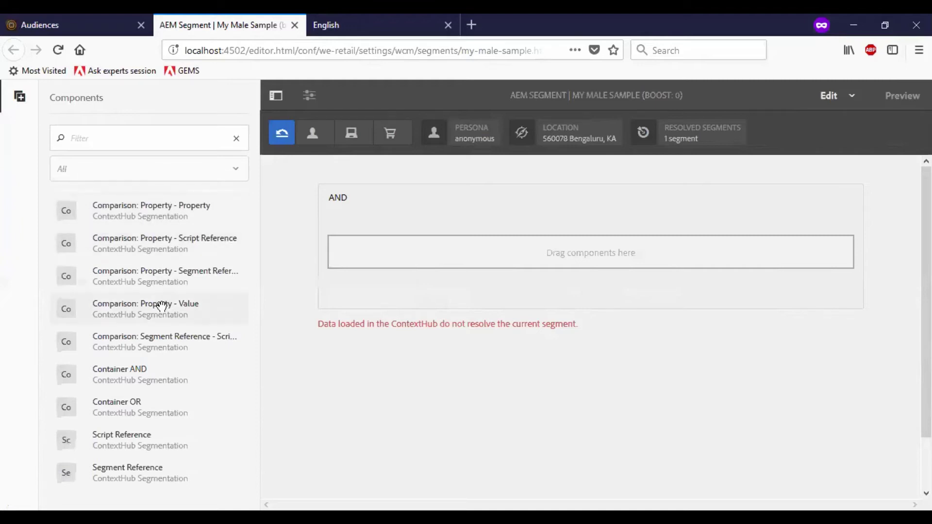
# Step: Add a Comparison: Property - Value component to the AND container and set its property name to profile/gender
pyautogui.moveTo(160, 305); pyautogui.dragTo(517, 246)
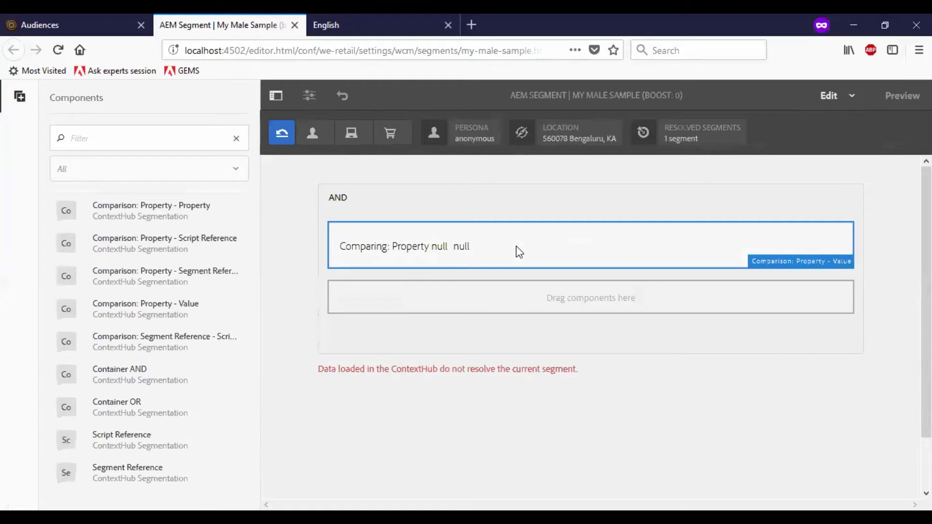
pyautogui.click(453, 248)
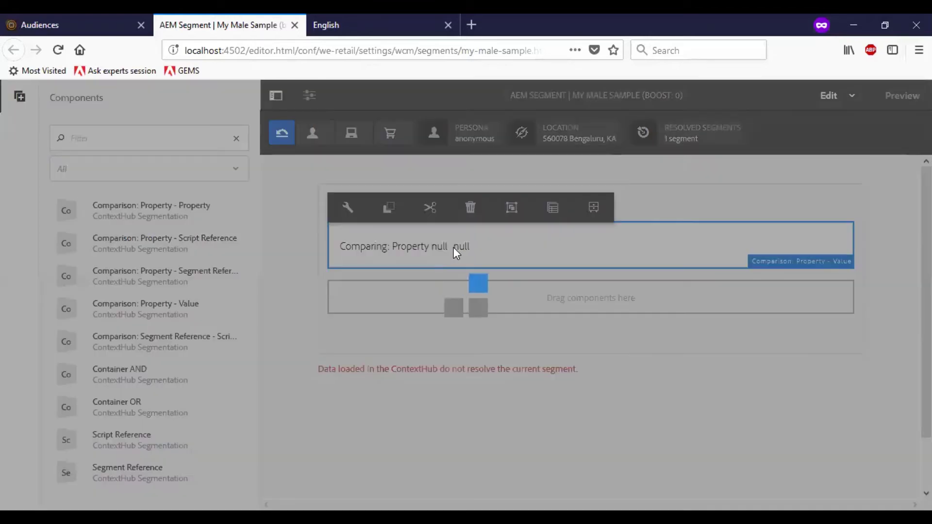
pyautogui.doubleClick(454, 248)
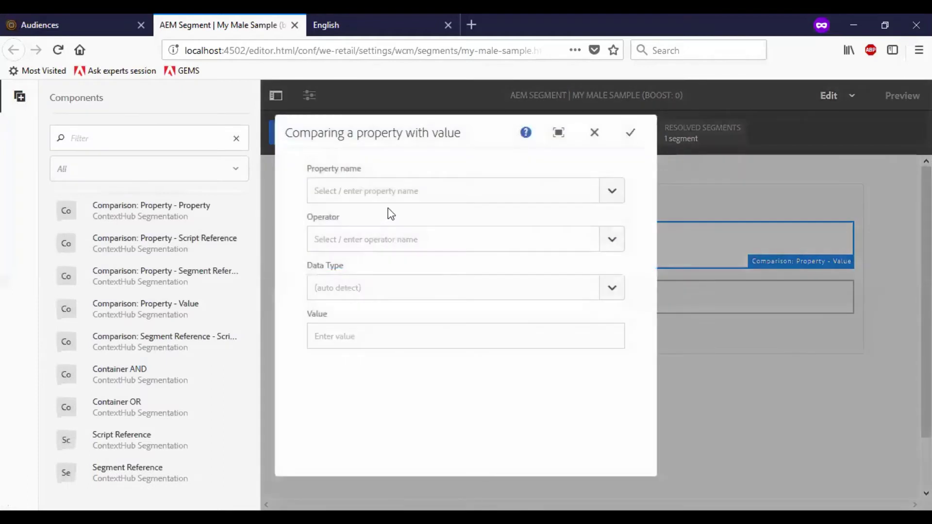
pyautogui.click(562, 196)
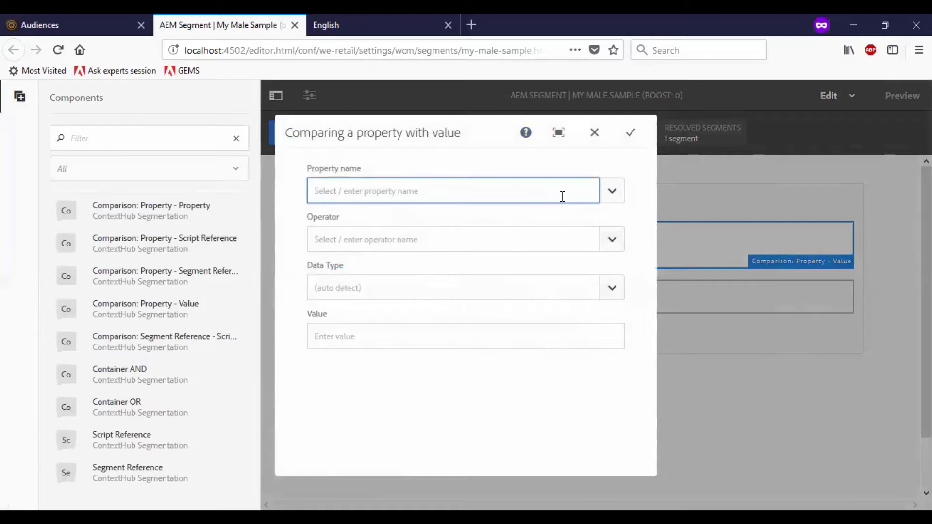
pyautogui.write('profile')
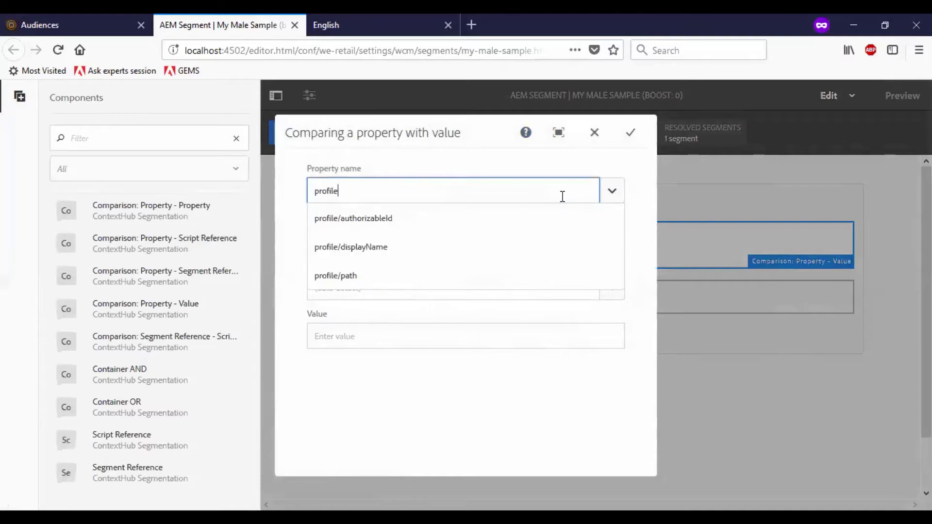
pyautogui.write('/gender')
pyautogui.press('Tab')
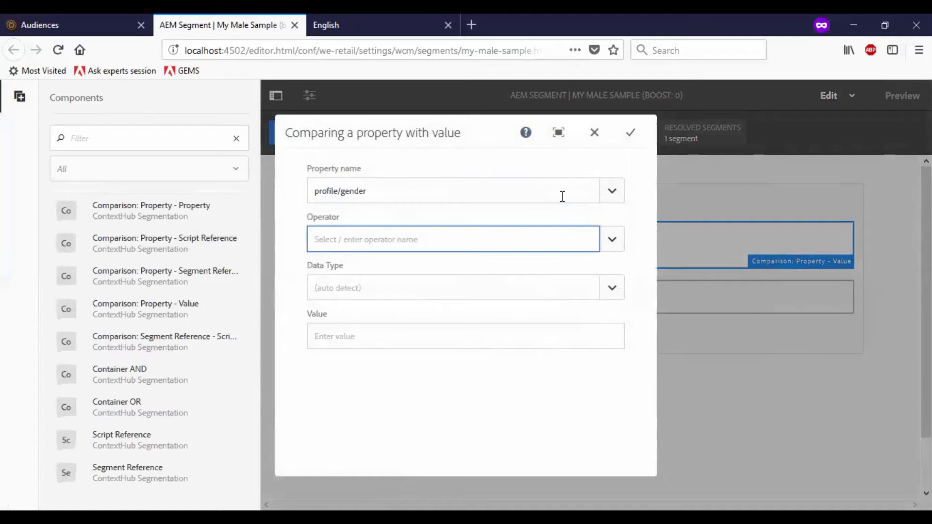
# Step: Set the comparison's operator to equal, data type to string and value to male, and save the comparison
pyautogui.click(608, 240)
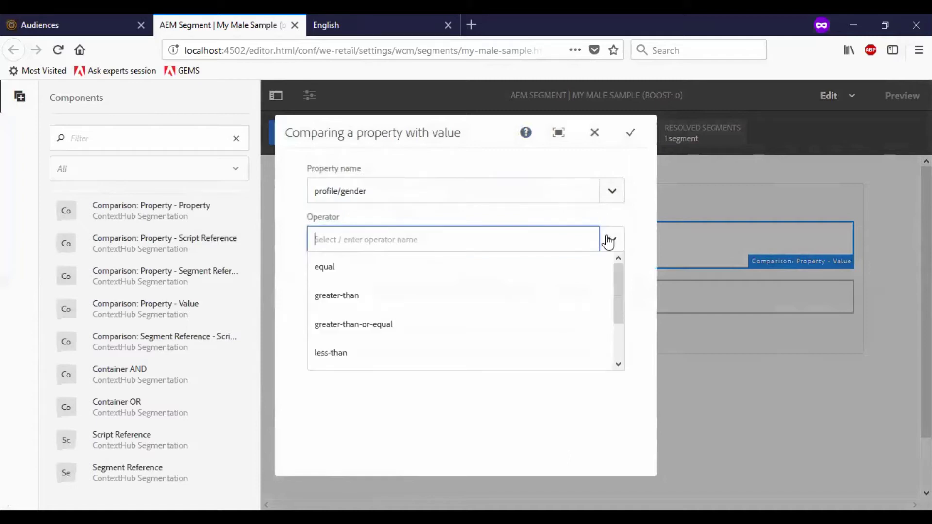
pyautogui.click(483, 273)
pyautogui.click(412, 288)
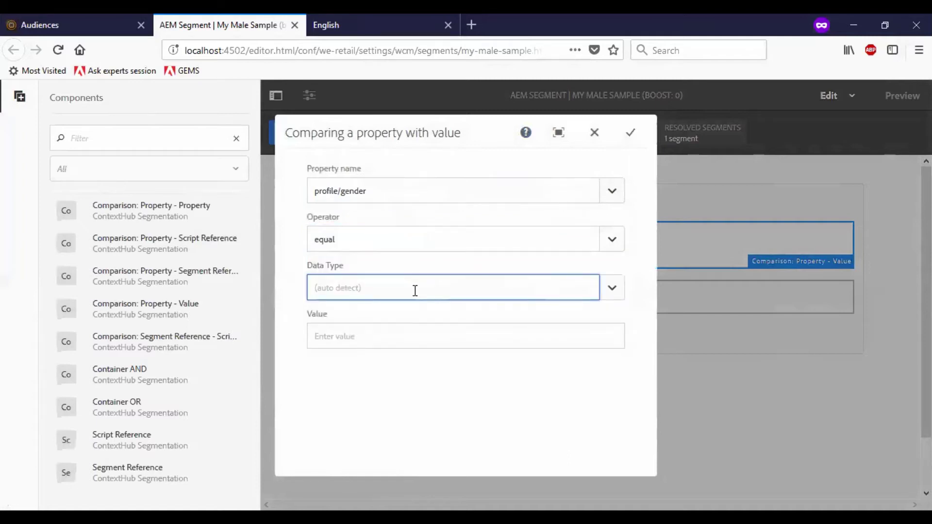
pyautogui.click(610, 291)
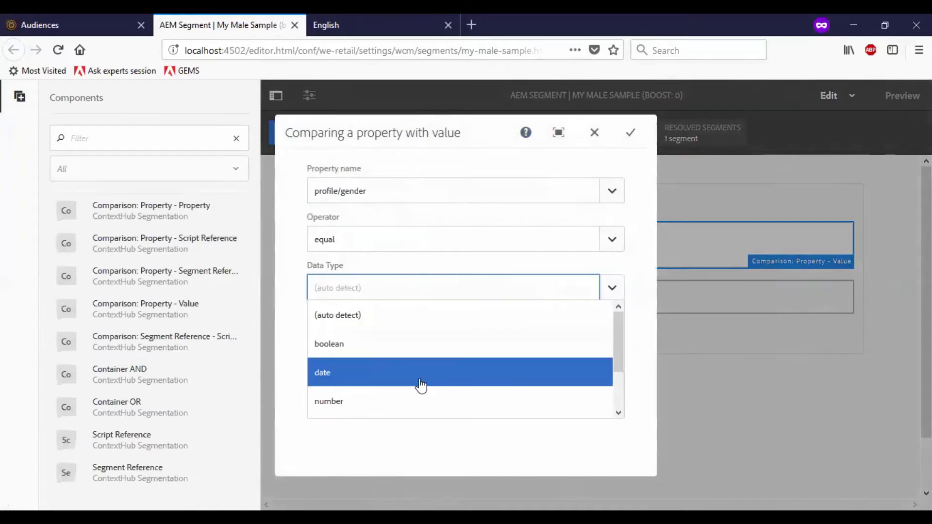
pyautogui.scroll(-2, 418, 378)
pyautogui.click(403, 406)
pyautogui.click(386, 337)
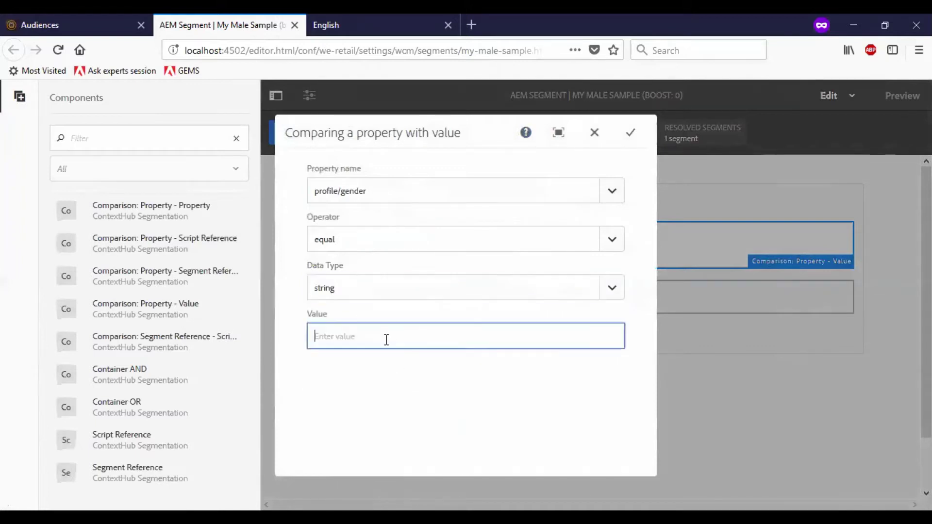
pyautogui.write('male')
pyautogui.click(629, 137)
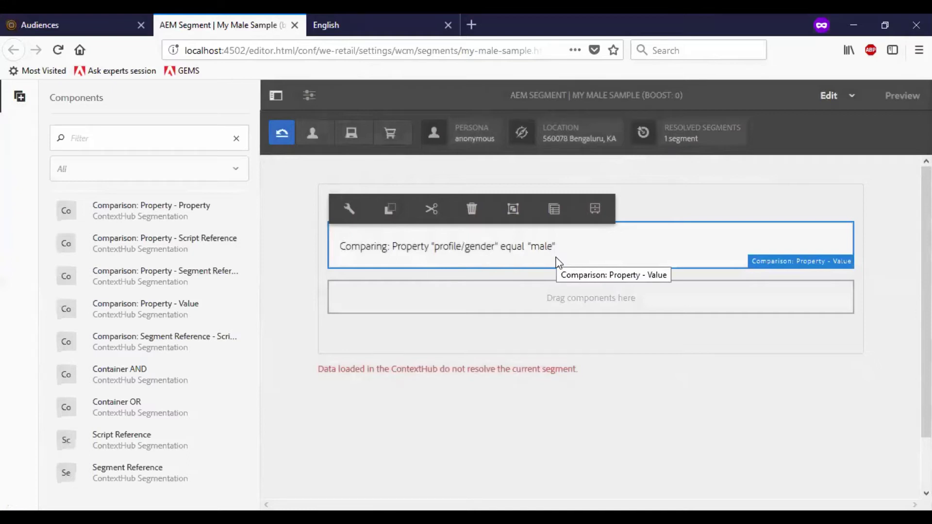
# Step: Check the segment against the first female persona listed below anonymous in the ContextHub profiles
pyautogui.click(433, 142)
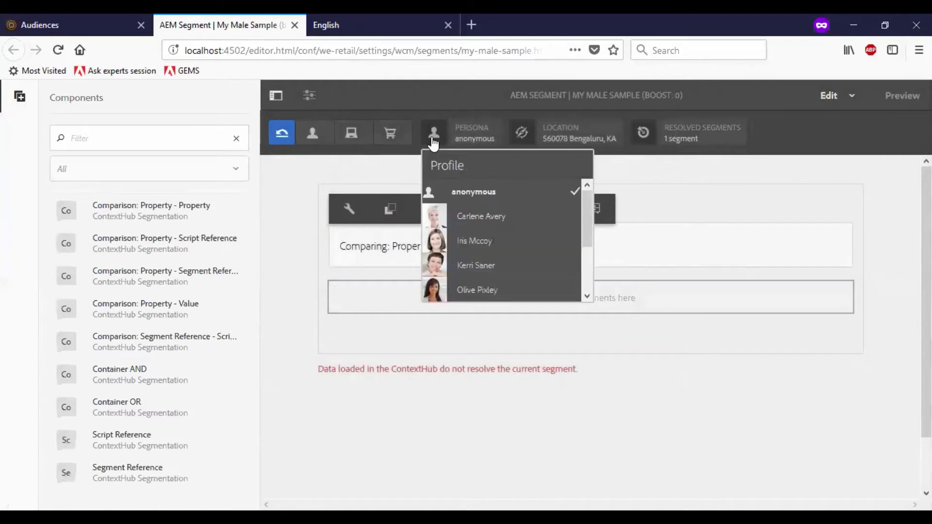
pyautogui.click(459, 223)
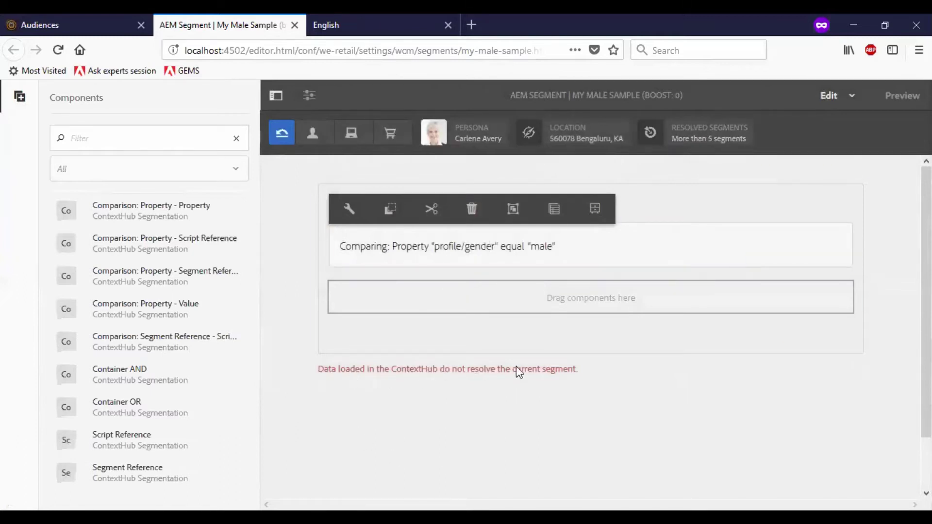
pyautogui.click(586, 378)
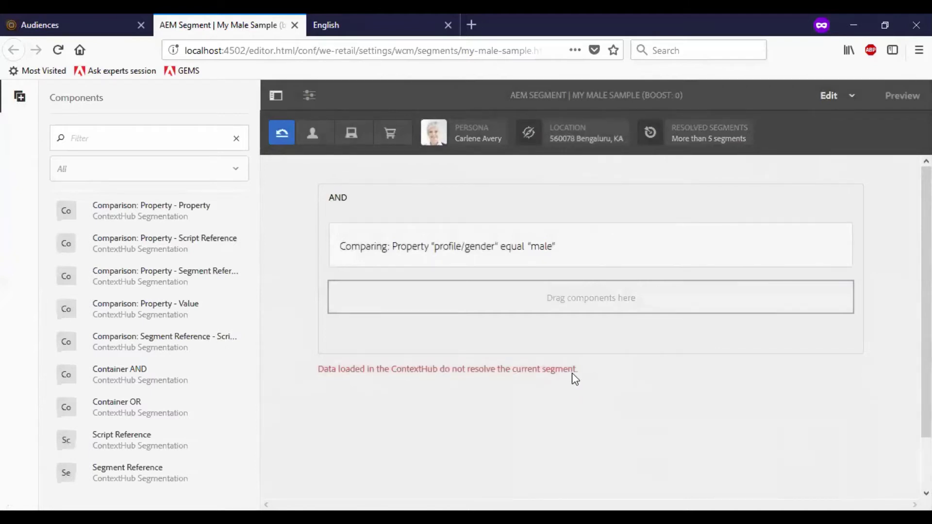
# Step: Test the segment with the last male persona in the ContextHub profile list and close the segment editor
pyautogui.click(437, 136)
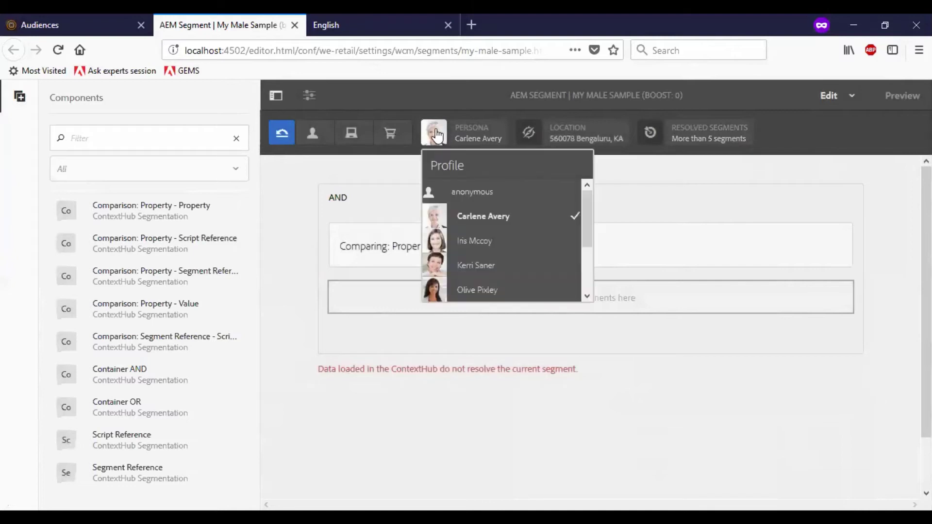
pyautogui.scroll(-3, 468, 223)
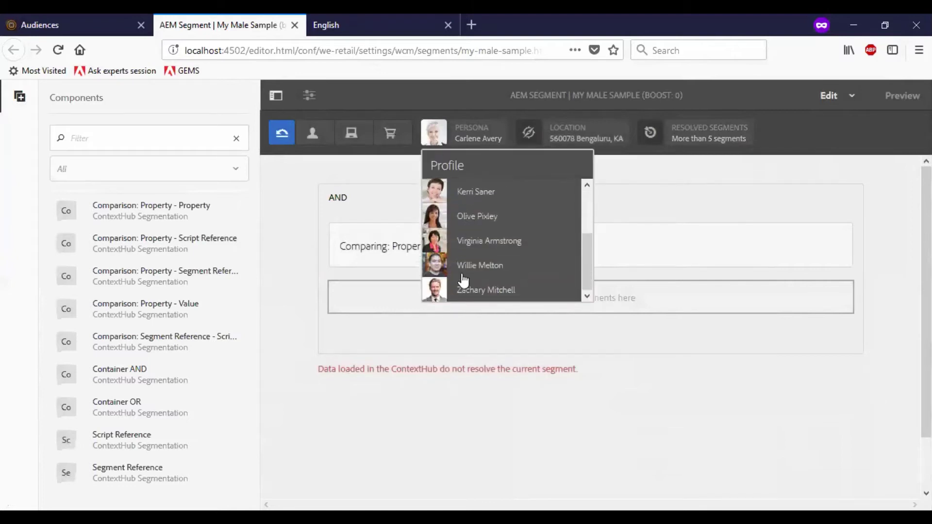
pyautogui.click(435, 292)
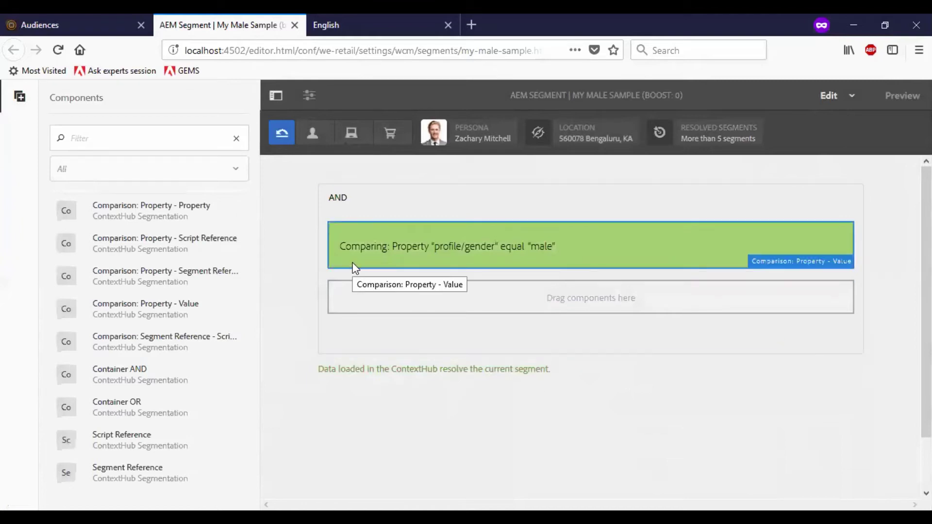
pyautogui.click(295, 26)
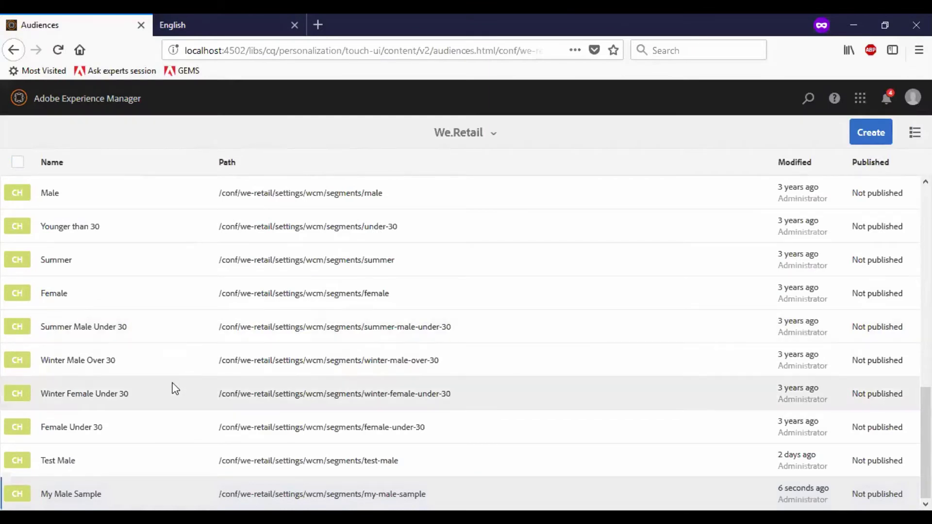
pyautogui.scroll(3, 175, 389)
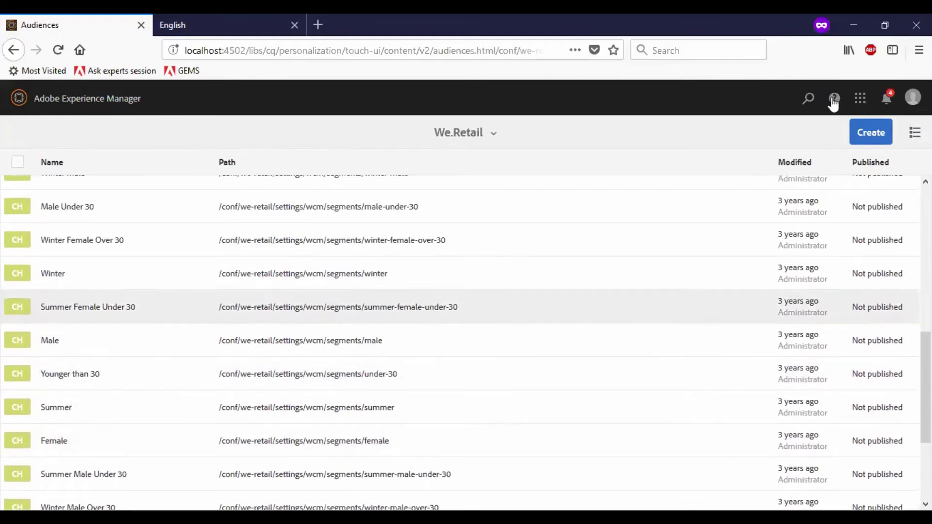
# Step: Create a new ContextHub segment titled My Female Sample in the We.Retail audiences
pyautogui.click(867, 139)
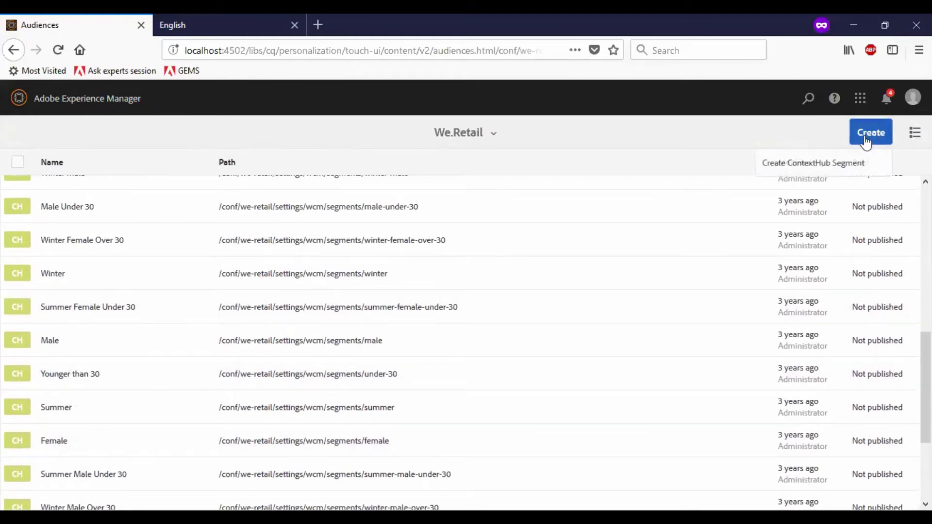
pyautogui.click(818, 164)
pyautogui.write('My ')
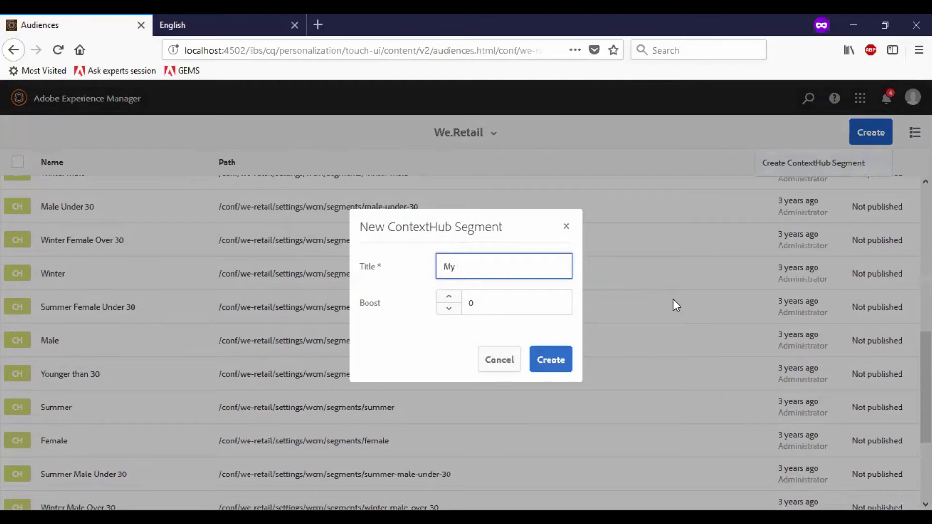
pyautogui.write('Female Sample')
pyautogui.click(544, 363)
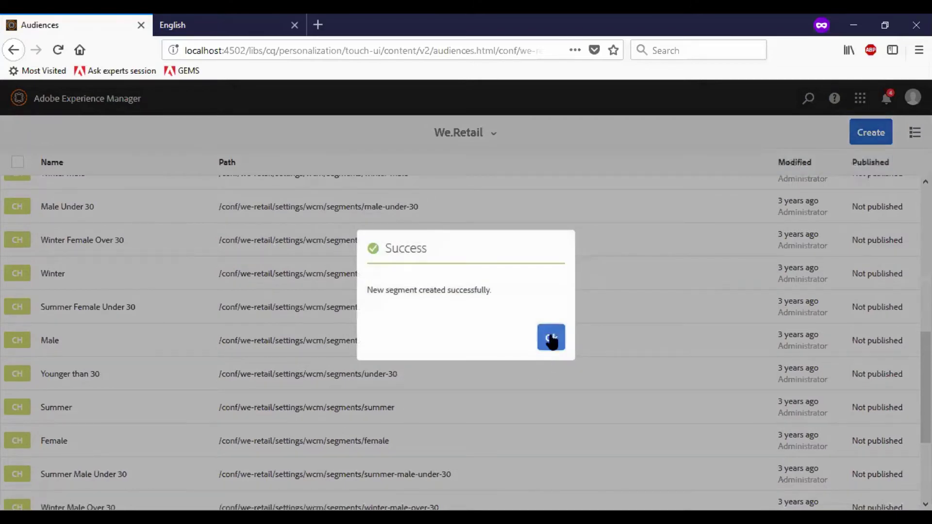
pyautogui.click(551, 338)
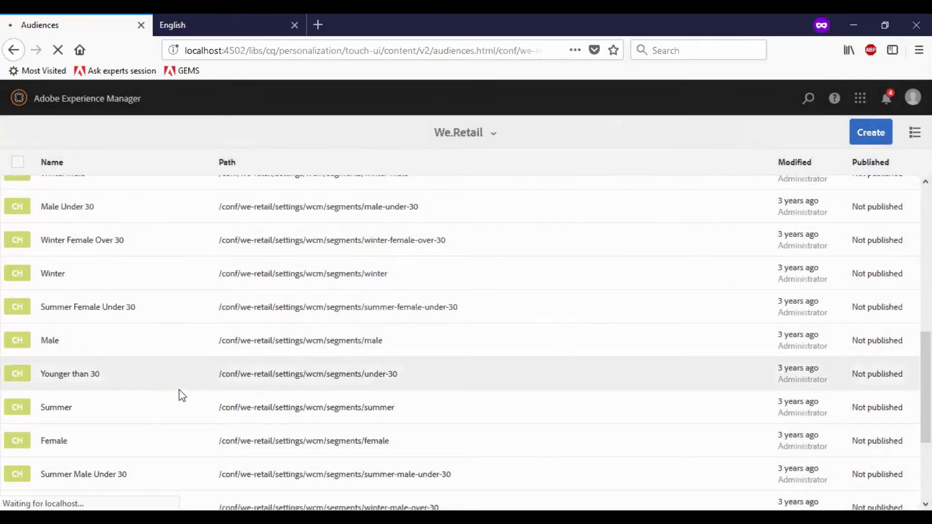
# Step: Open the My Female Sample segment from the end of the audience list for editing
pyautogui.scroll(-3, 180, 394)
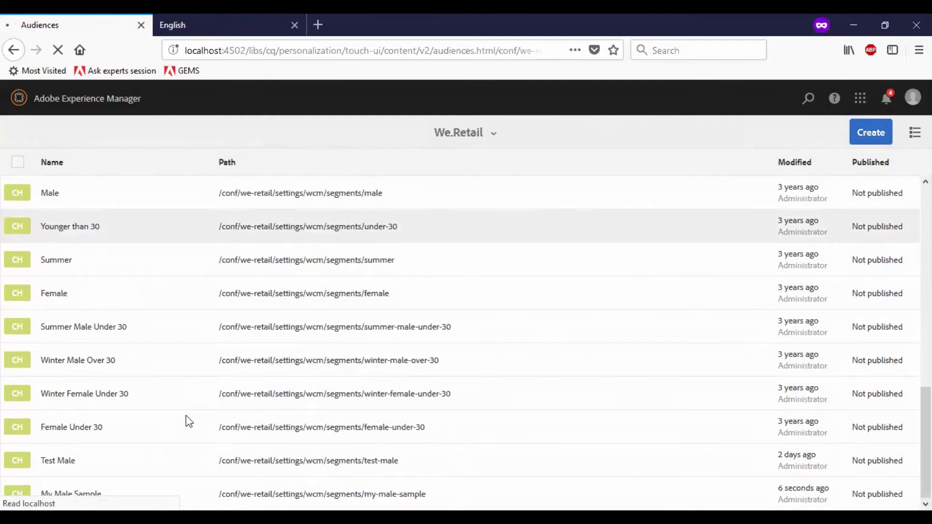
pyautogui.scroll(-5, 568, 356)
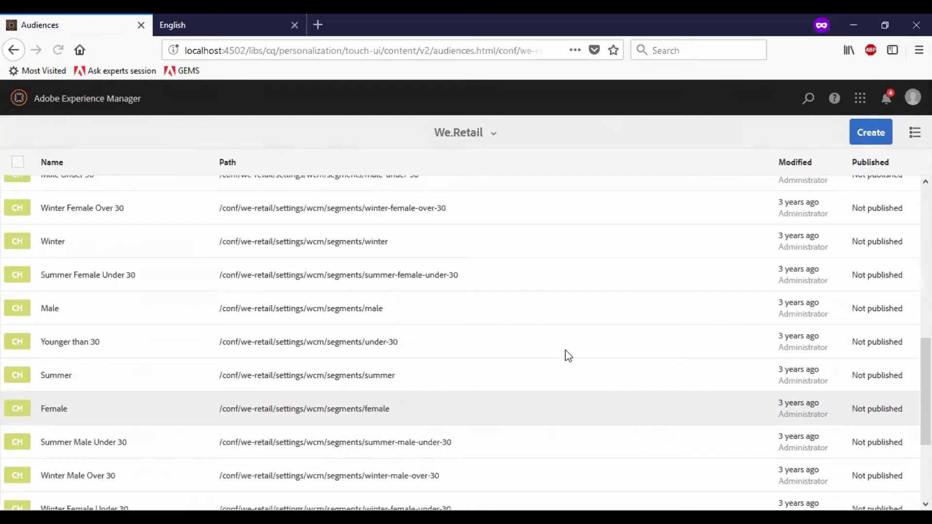
pyautogui.scroll(-3, 566, 352)
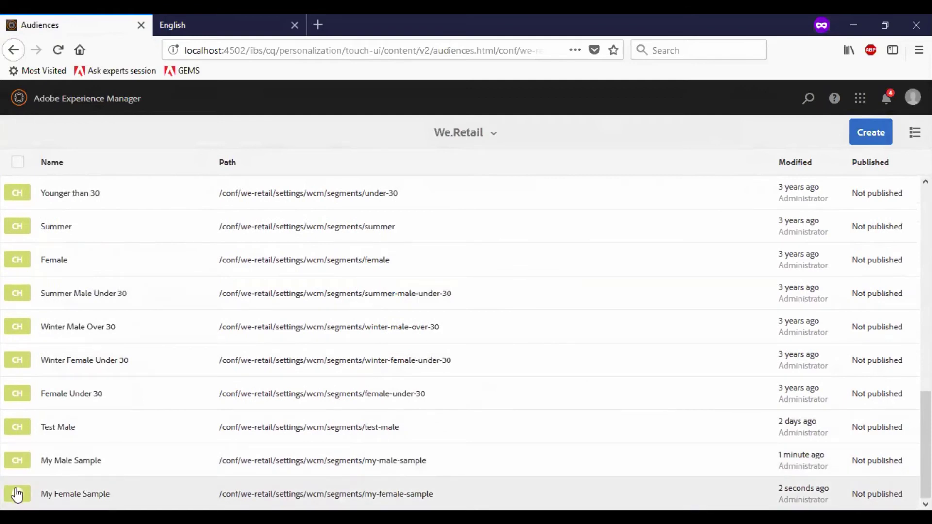
pyautogui.click(17, 495)
pyautogui.click(118, 101)
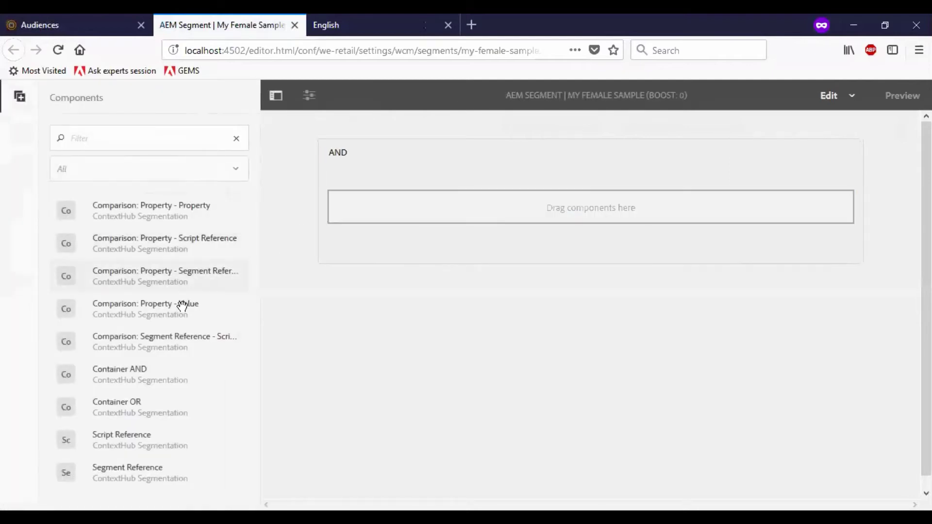
# Step: Add a Comparison: Property - Value component to the segment's AND container and set its property name to profile/gender
pyautogui.moveTo(183, 306); pyautogui.dragTo(407, 257)
pyautogui.doubleClick(447, 241)
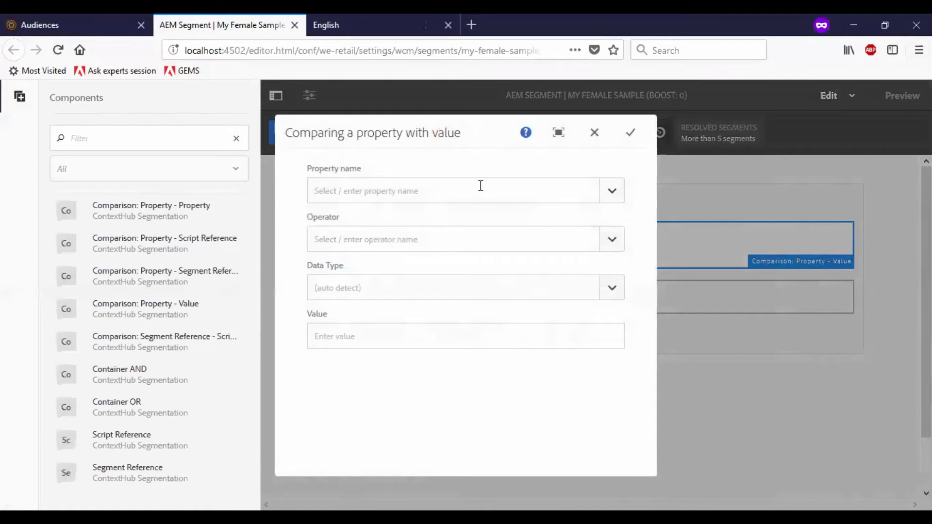
pyautogui.click(480, 185)
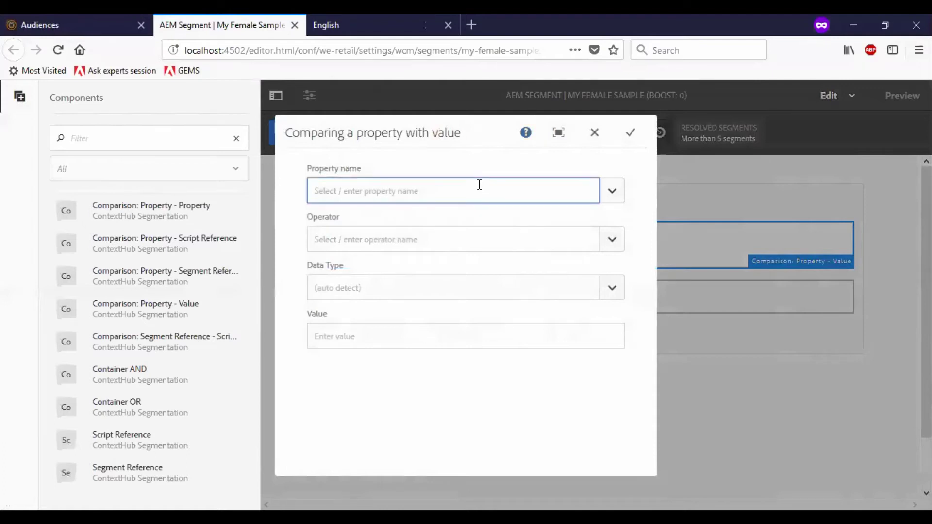
pyautogui.write('gender/')
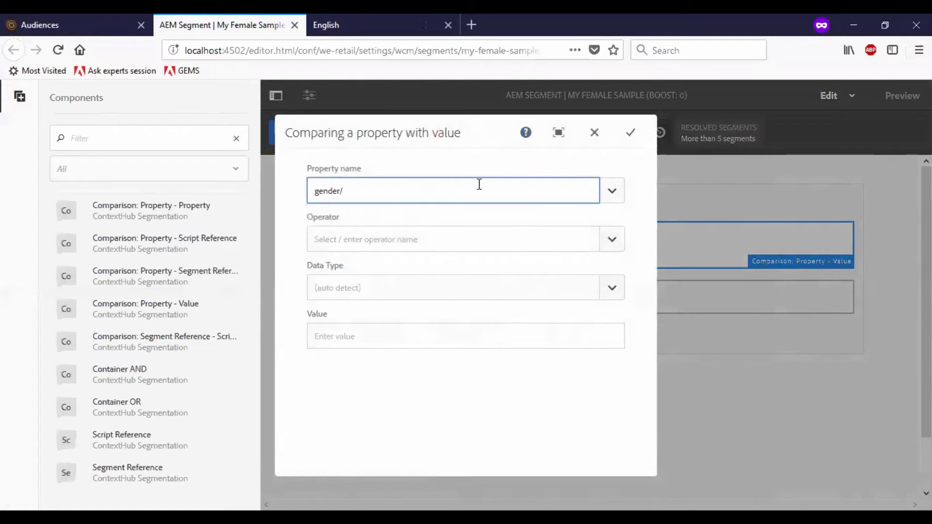
pyautogui.hotkey('ctrl', 'a')
pyautogui.write('profile')
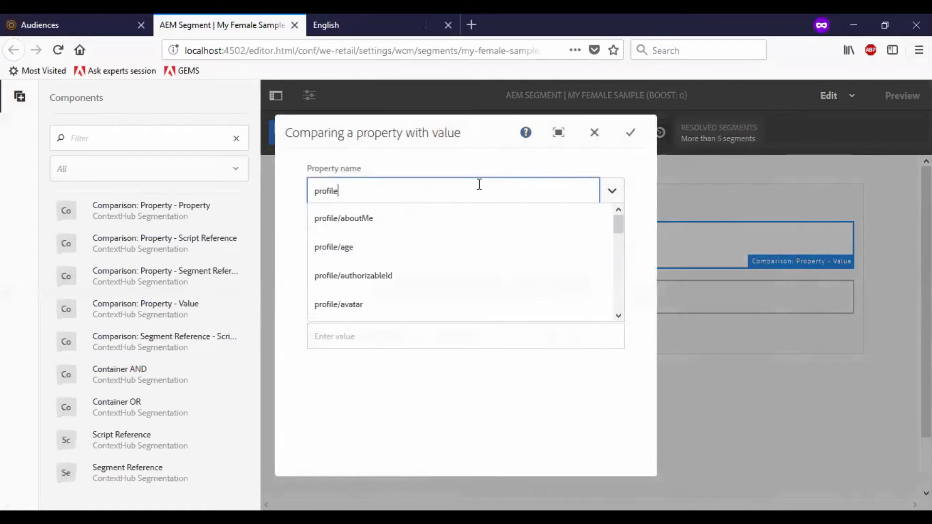
pyautogui.write('/gender')
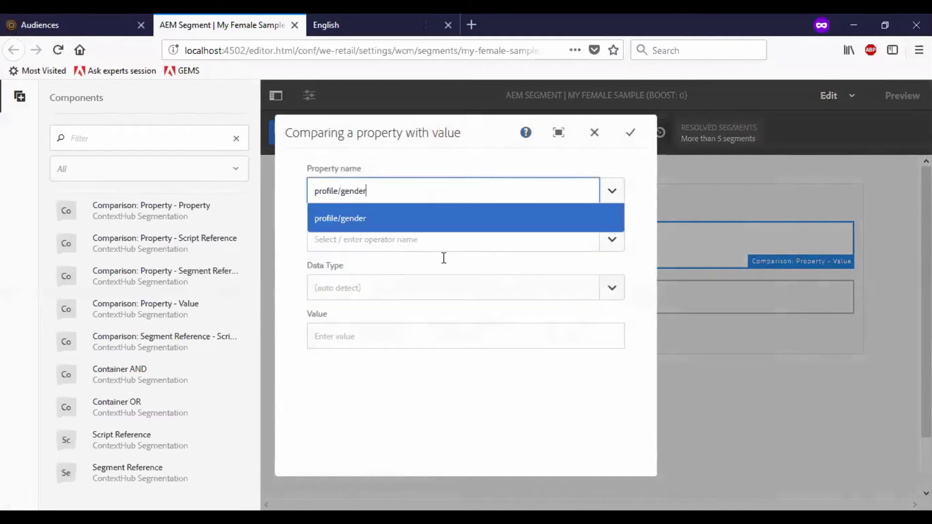
pyautogui.click(437, 239)
# Step: Set the comparison's operator to equal, data type to string and value to female, and save it
pyautogui.click(612, 240)
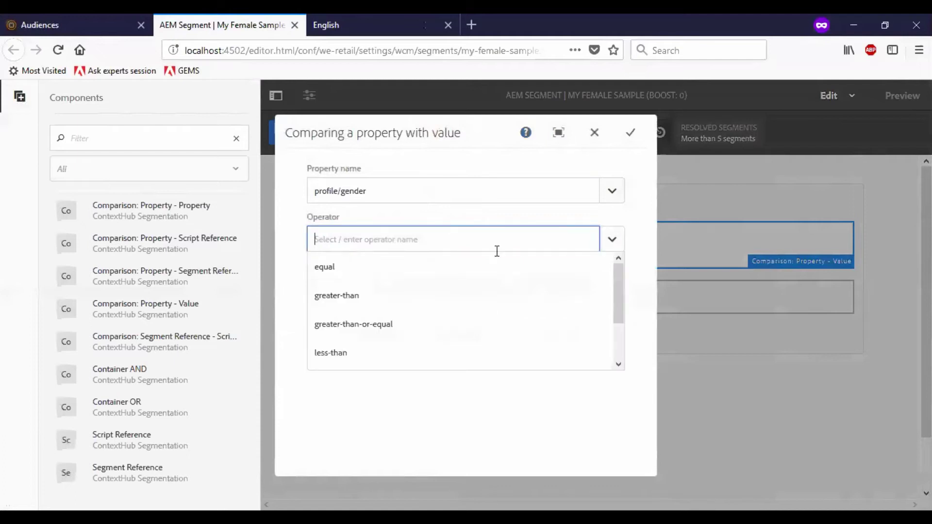
pyautogui.click(468, 271)
pyautogui.click(408, 284)
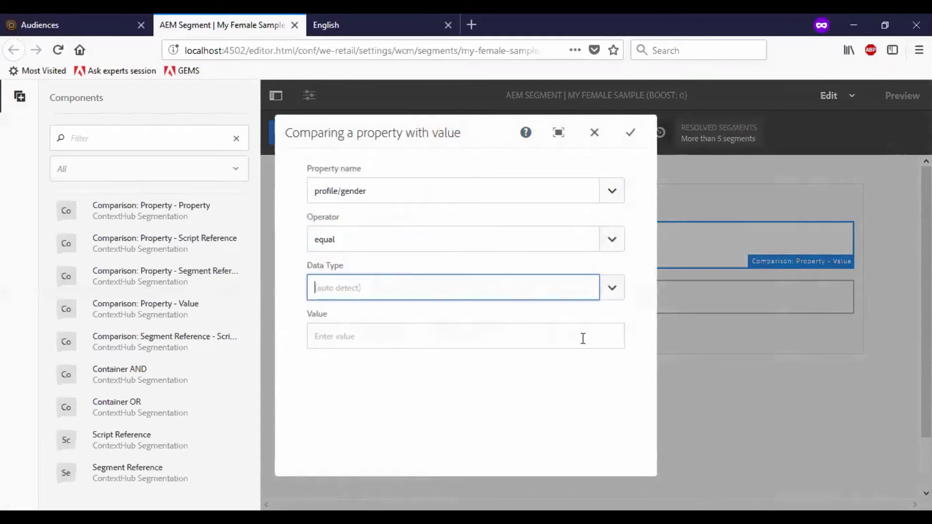
pyautogui.click(613, 288)
pyautogui.scroll(-2, 396, 394)
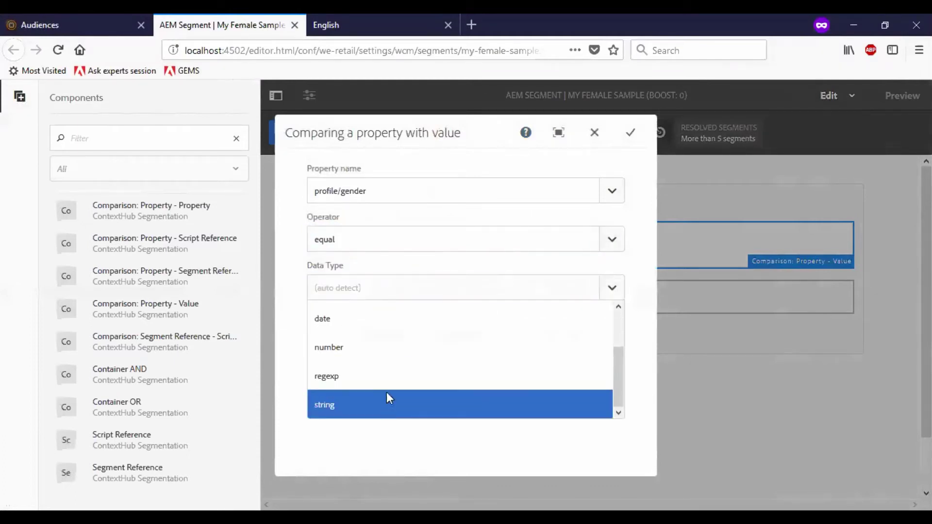
pyautogui.click(387, 401)
pyautogui.click(389, 336)
pyautogui.write('female')
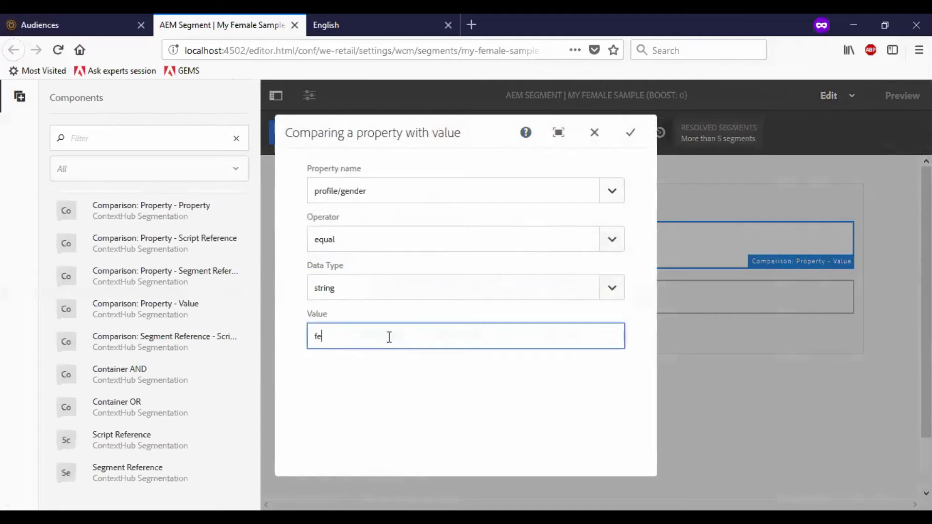
pyautogui.click(631, 133)
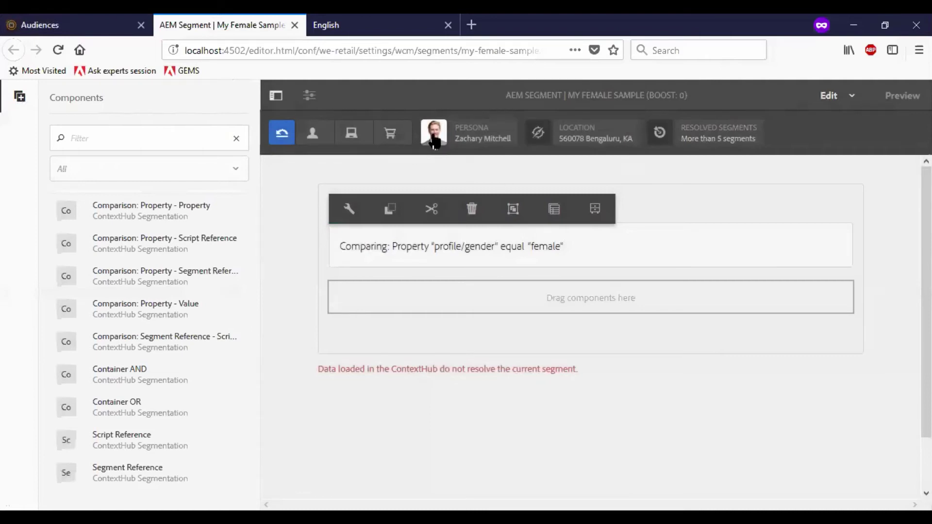
# Step: Test My Female Sample with the first female and last male personas in the ContextHub profile list, and close the segment editor
pyautogui.click(434, 141)
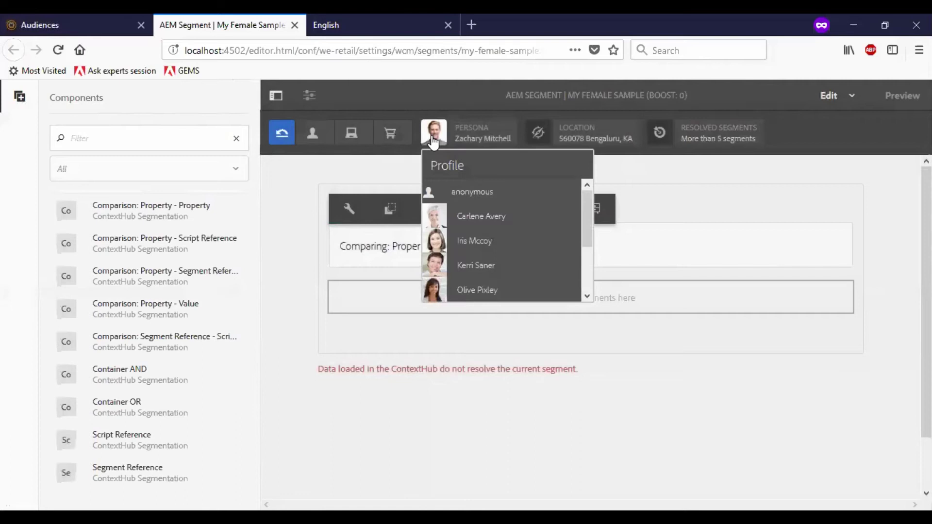
pyautogui.click(437, 218)
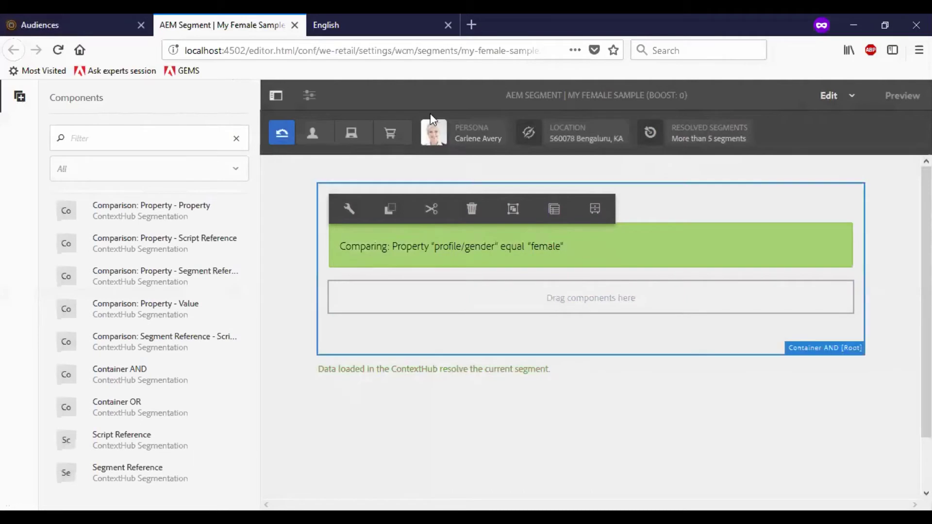
pyautogui.click(434, 133)
pyautogui.scroll(-1, 448, 204)
pyautogui.scroll(-3, 448, 204)
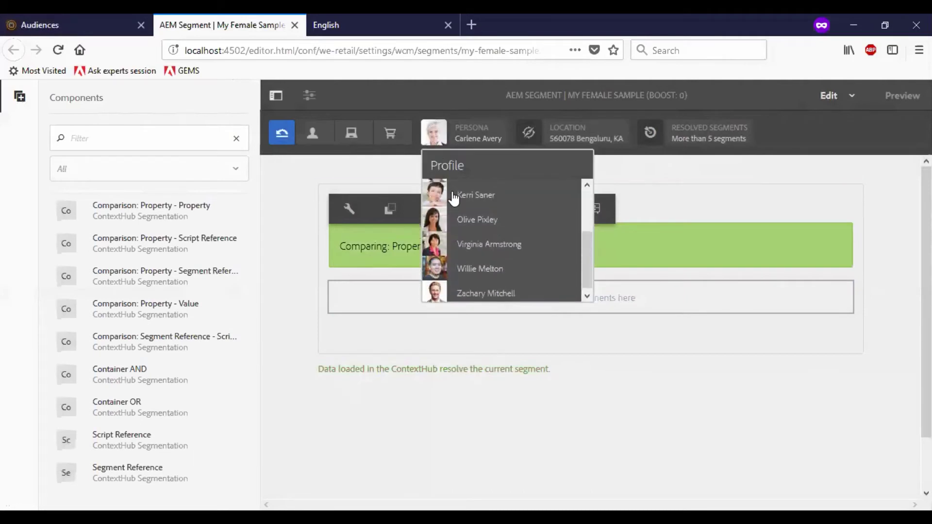
pyautogui.click(443, 292)
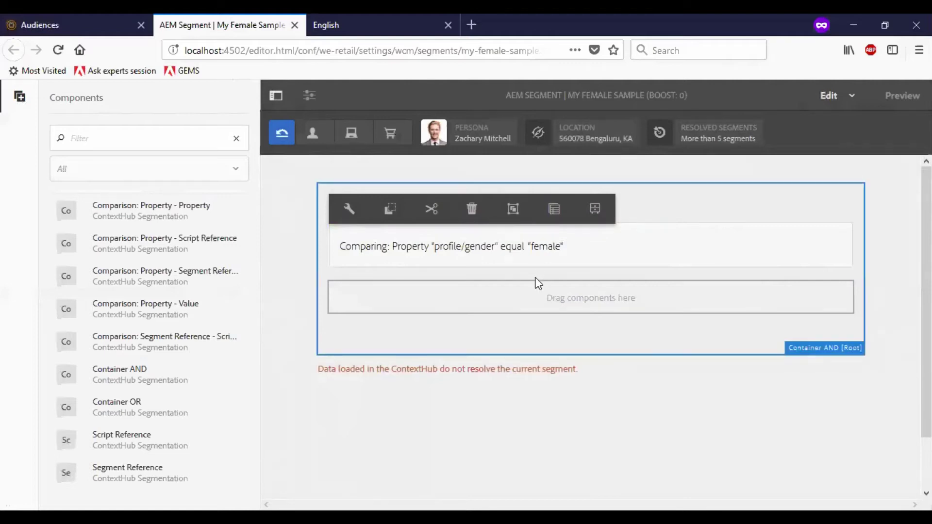
pyautogui.click(294, 25)
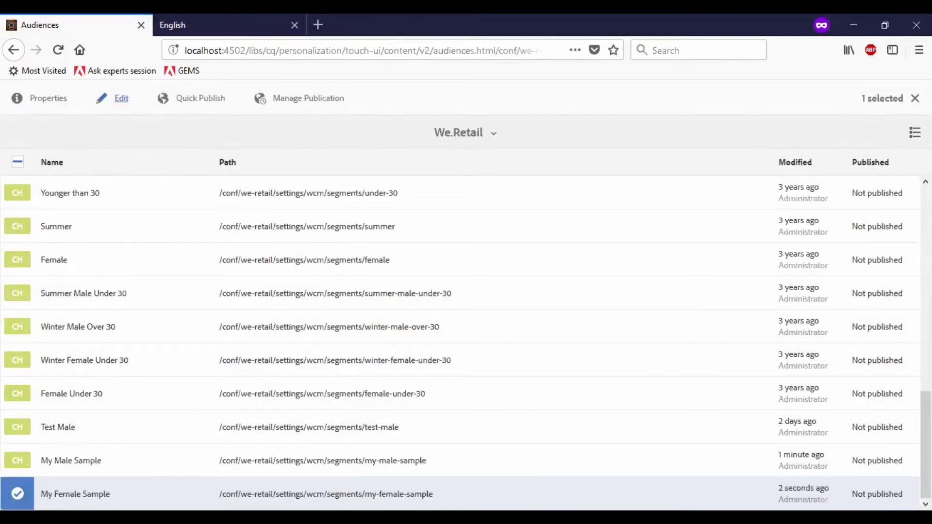
pyautogui.click(17, 494)
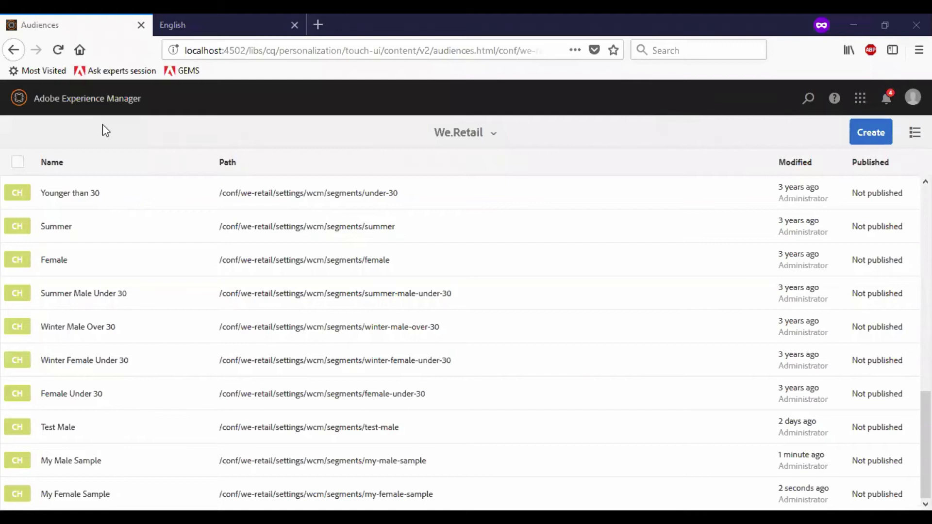
# Step: Open the Activities console in the Personalization area
pyautogui.click(59, 110)
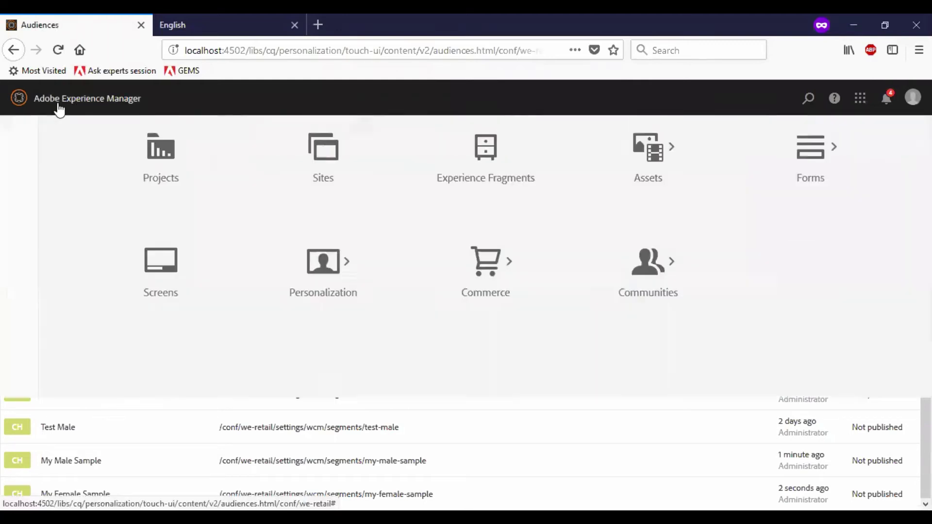
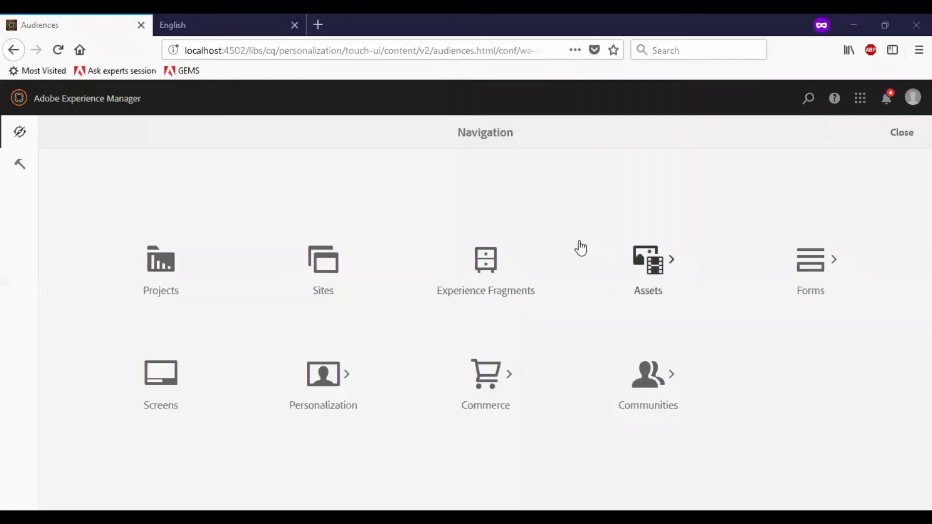
pyautogui.click(340, 403)
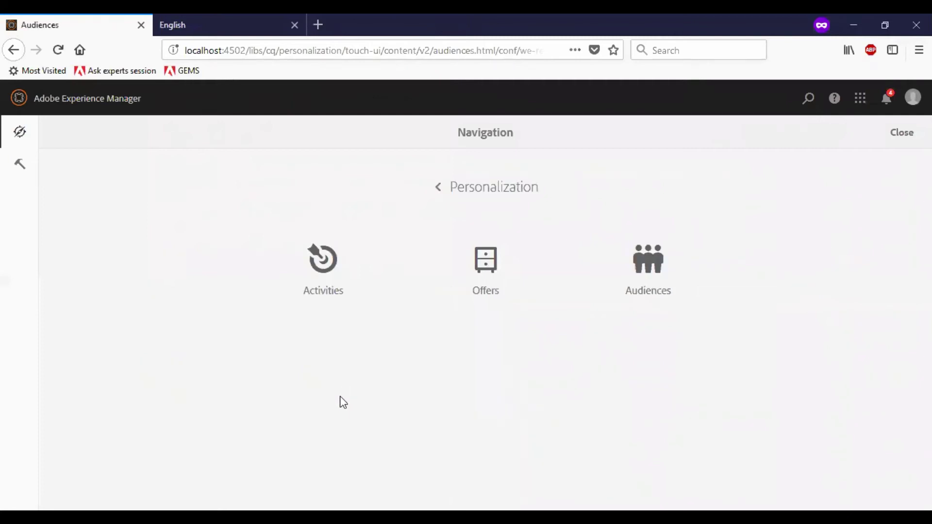
pyautogui.click(329, 281)
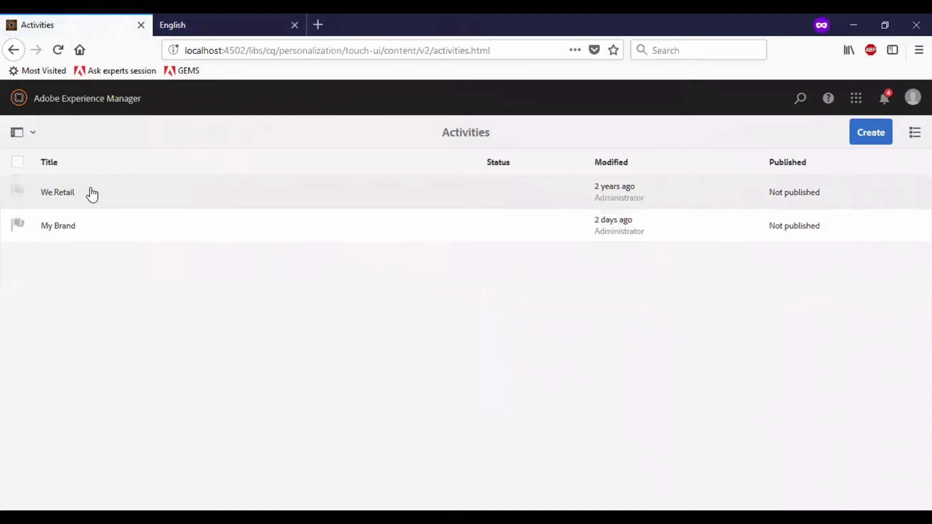
# Step: Create a new brand from the Brand template with the title Sample Brand
pyautogui.click(879, 136)
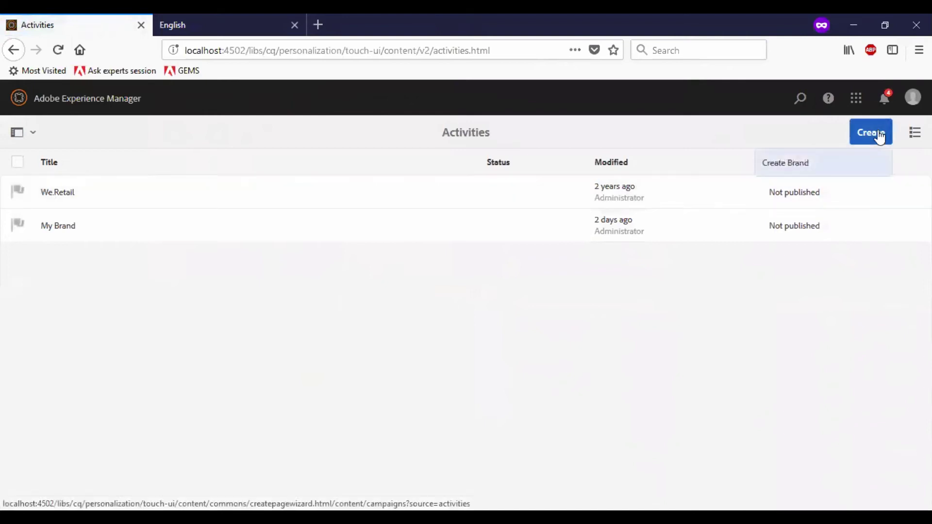
pyautogui.click(830, 167)
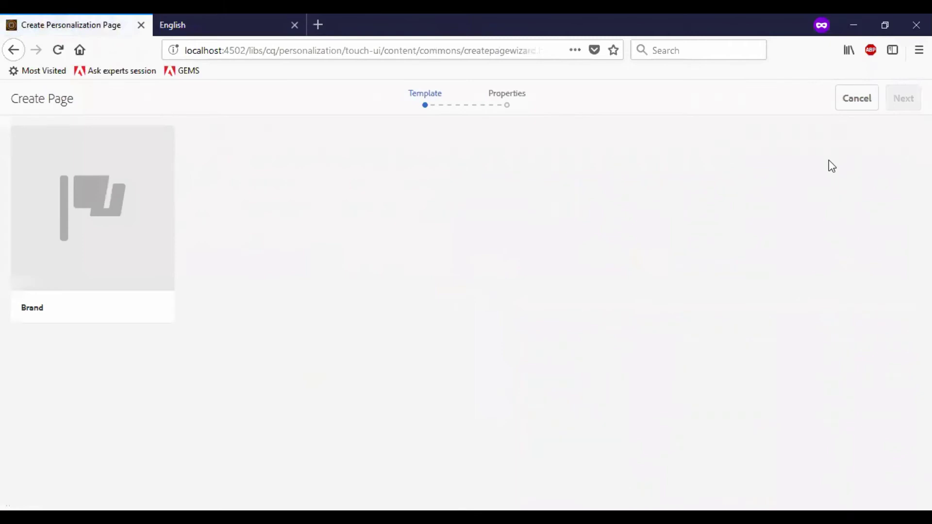
pyautogui.click(101, 205)
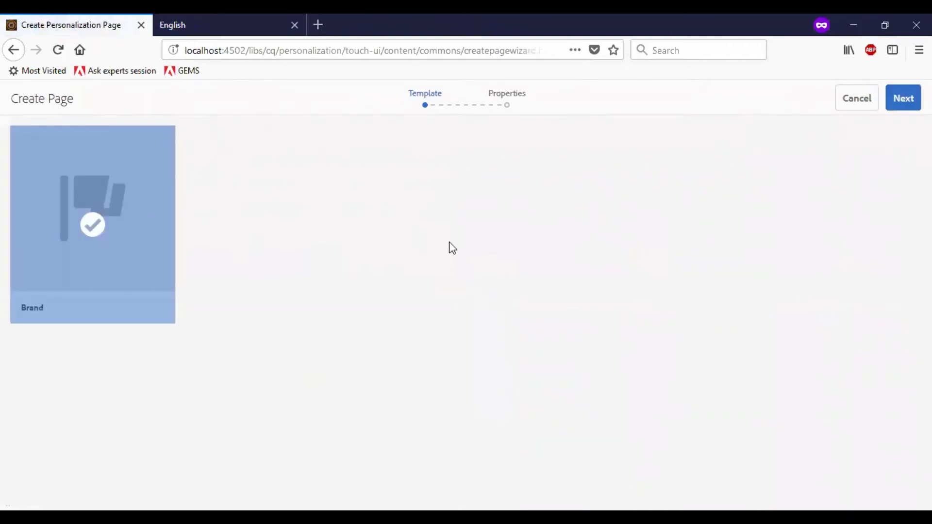
pyautogui.click(903, 98)
pyautogui.click(647, 175)
pyautogui.write('S')
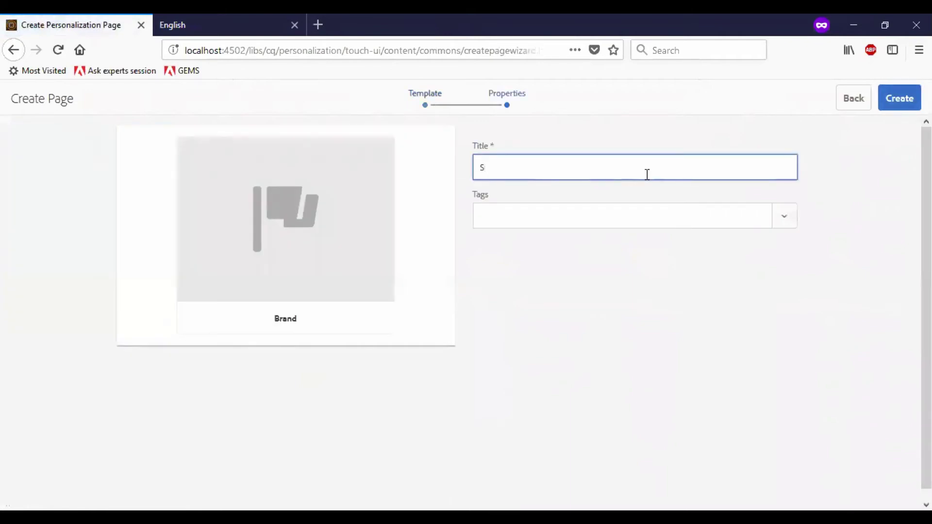
pyautogui.write('ample Brand')
pyautogui.click(901, 100)
pyautogui.click(551, 340)
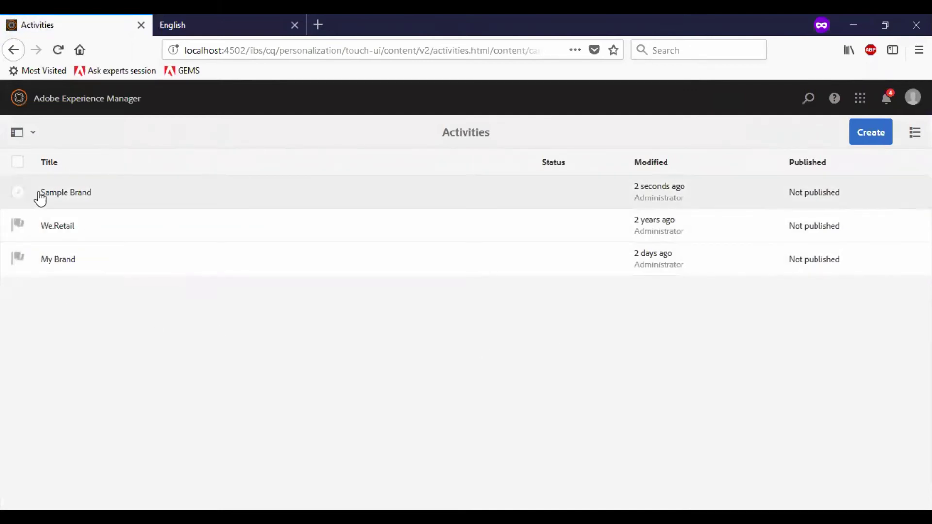
# Step: Open Sample Brand's Master Area from the Personalization area's Activities console
pyautogui.click(69, 194)
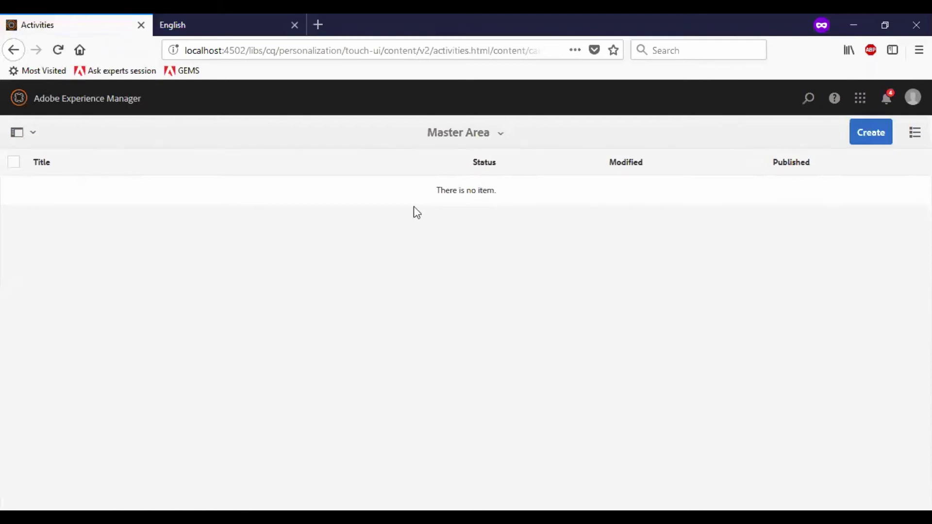
pyautogui.click(88, 113)
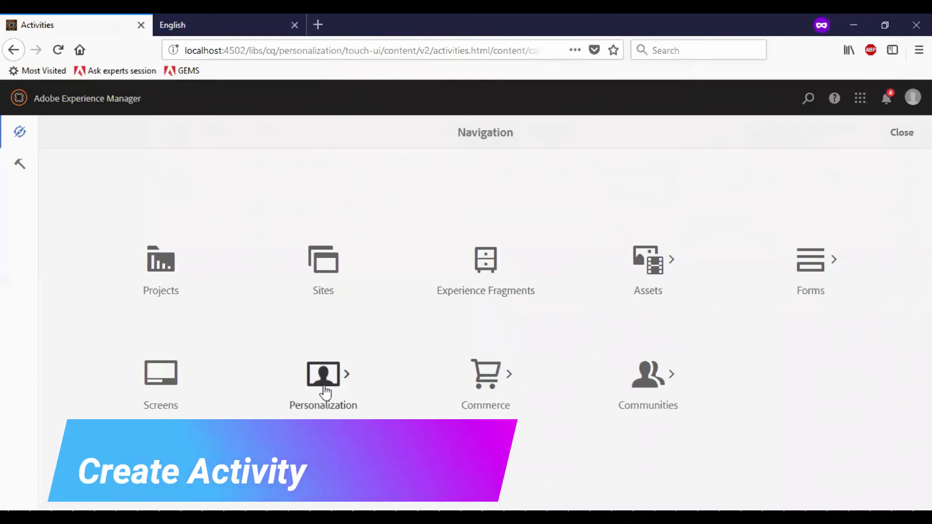
pyautogui.click(324, 391)
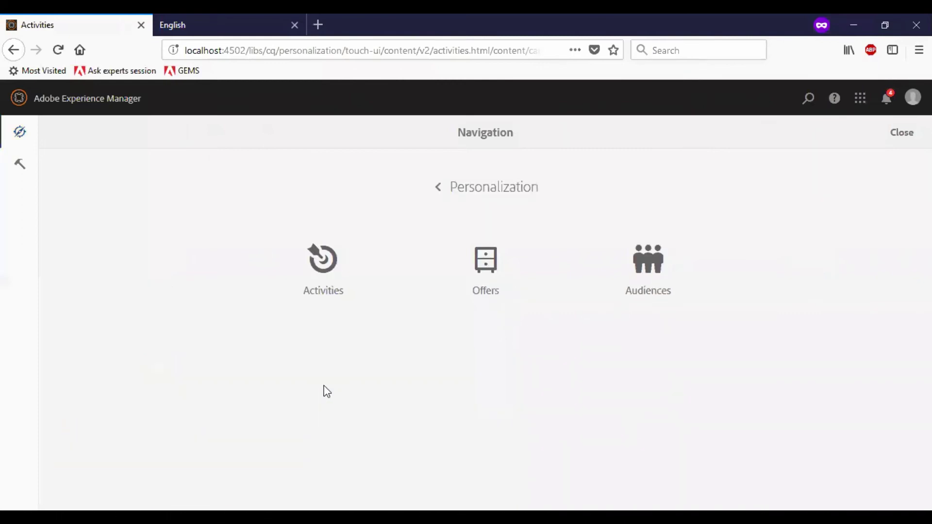
pyautogui.click(328, 275)
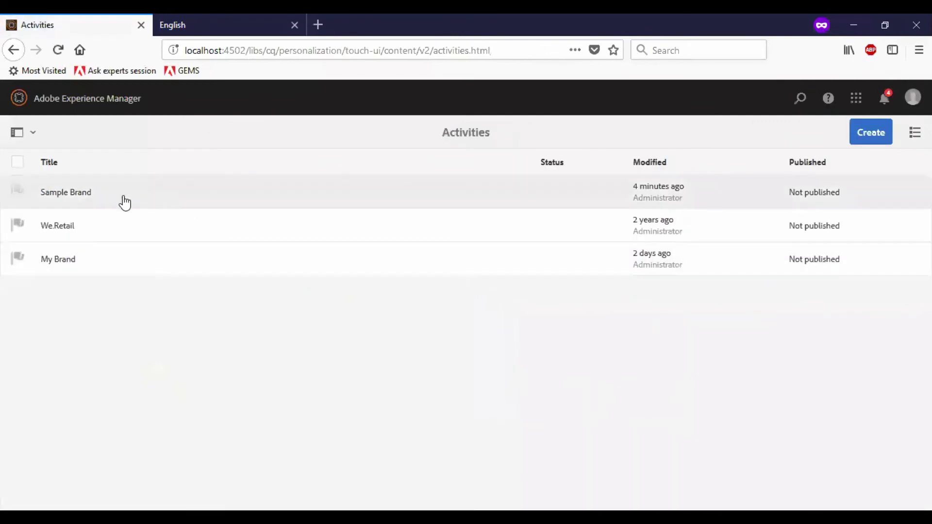
pyautogui.click(76, 201)
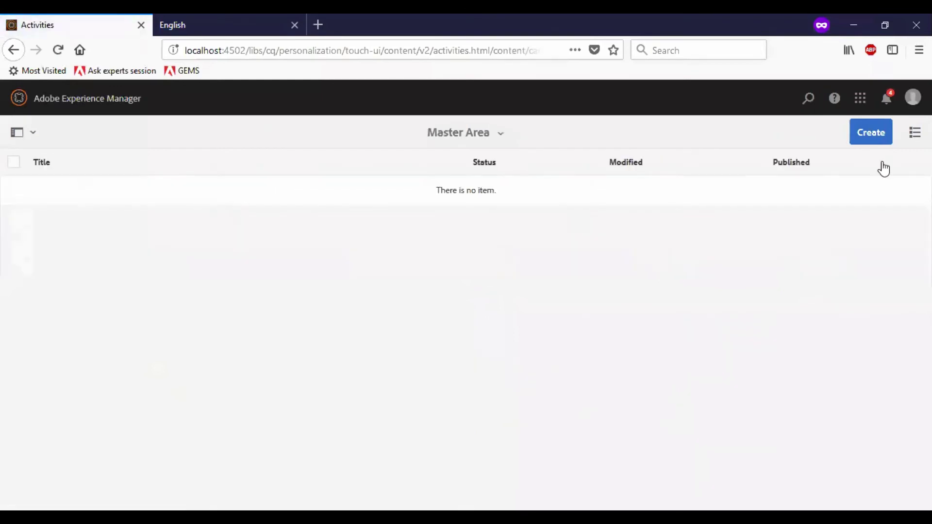
# Step: Start a new activity named TestActivity with the ContextHub (AEM) targeting engine and proceed to its target settings
pyautogui.click(880, 139)
pyautogui.click(819, 173)
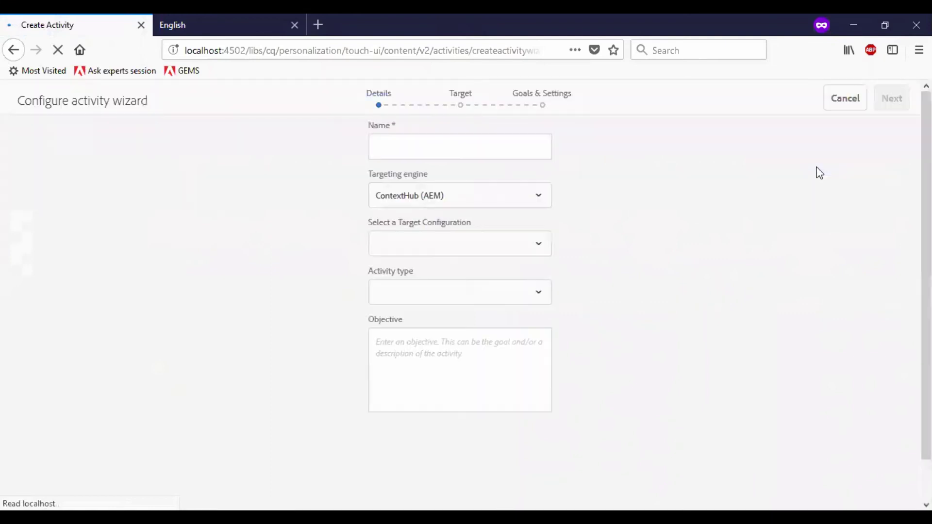
pyautogui.click(493, 151)
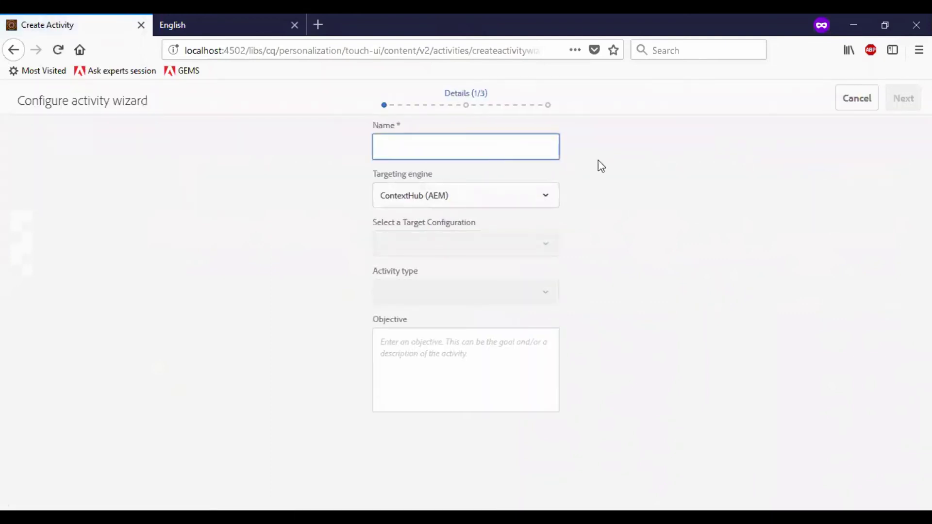
pyautogui.write('Test')
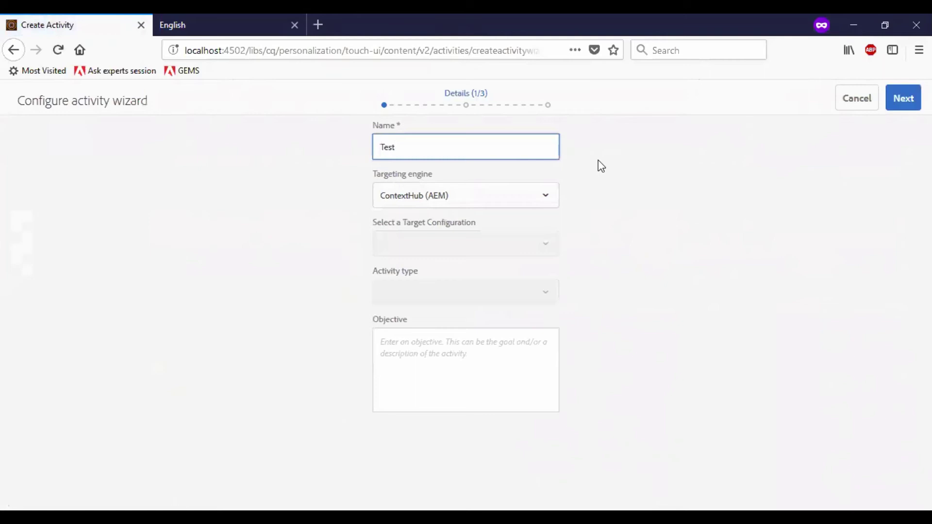
pyautogui.write('Activity')
pyautogui.click(548, 202)
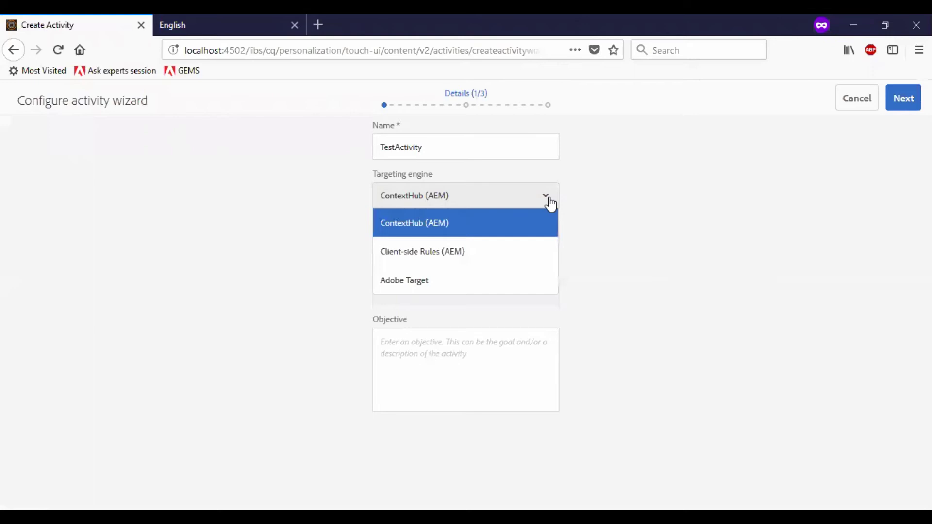
pyautogui.click(550, 203)
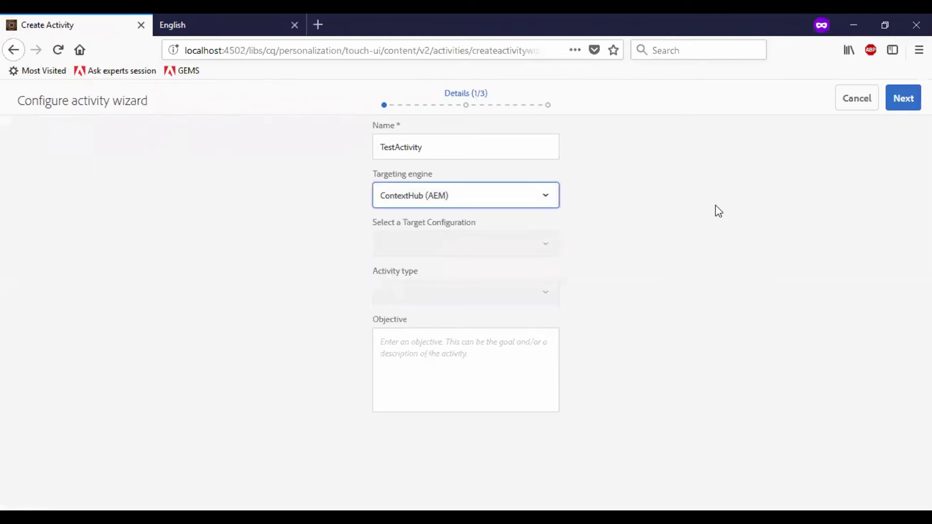
pyautogui.click(903, 98)
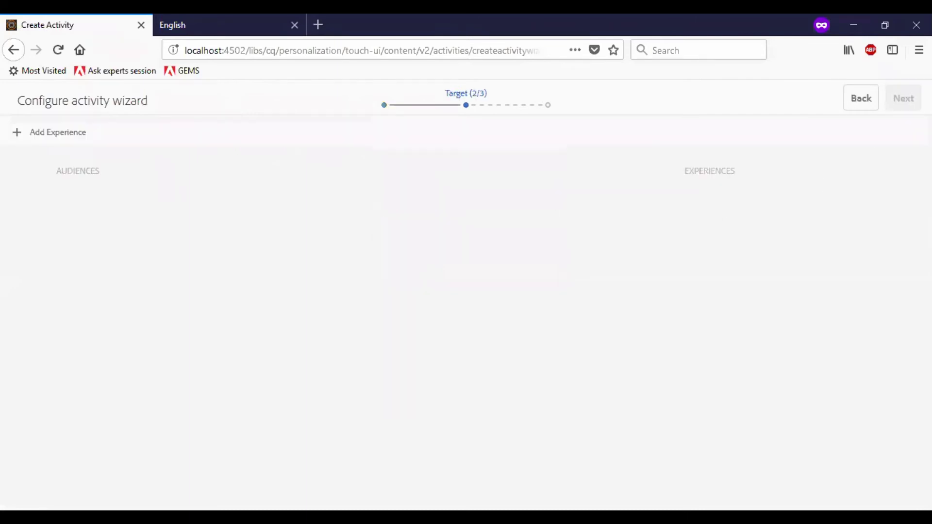
# Step: Add the My Male Sample audience to the activity and give it an experience named Male
pyautogui.click(59, 136)
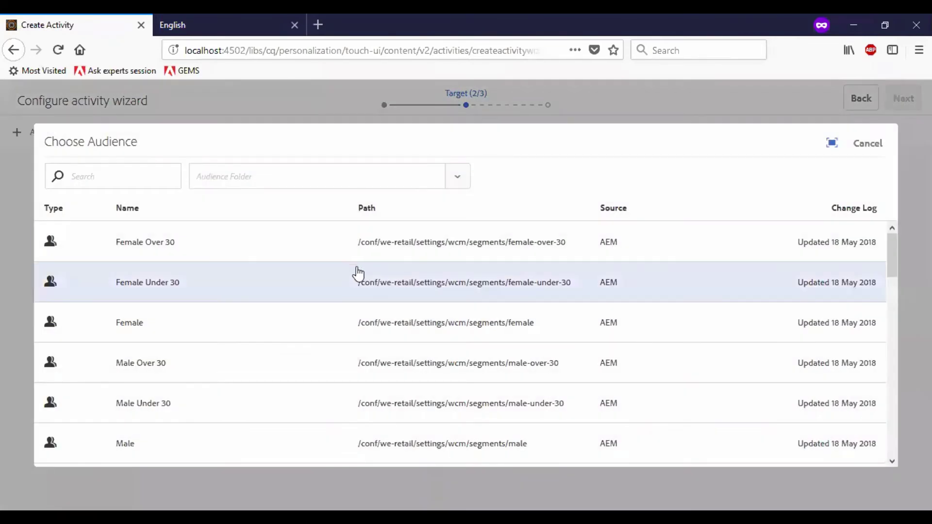
pyautogui.scroll(-5, 358, 274)
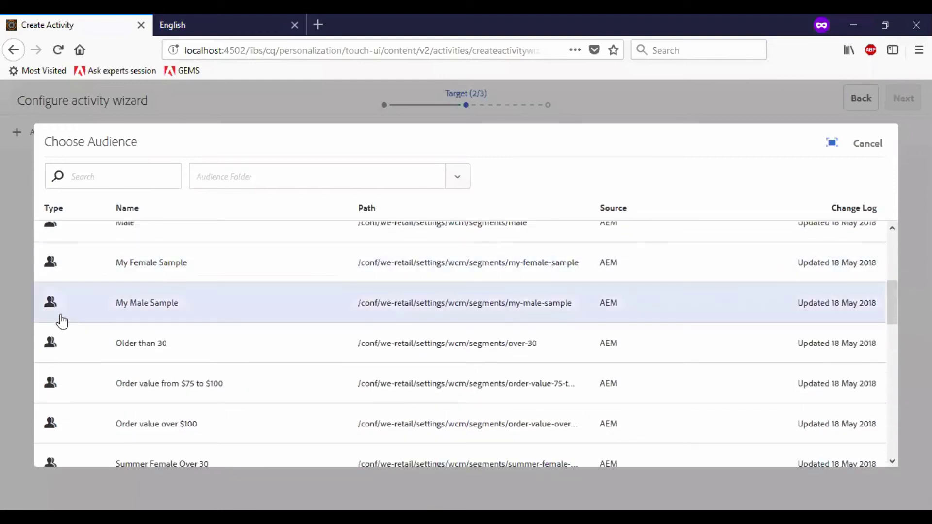
pyautogui.click(56, 310)
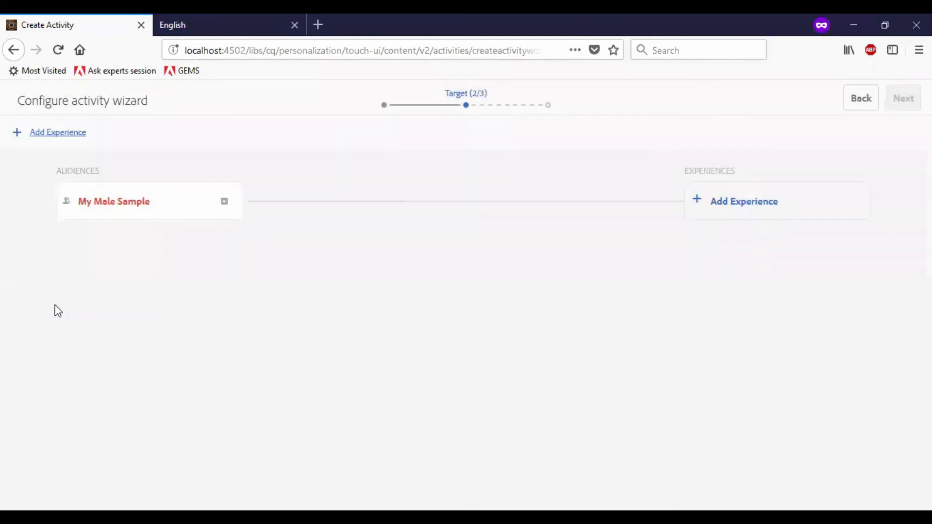
pyautogui.click(734, 207)
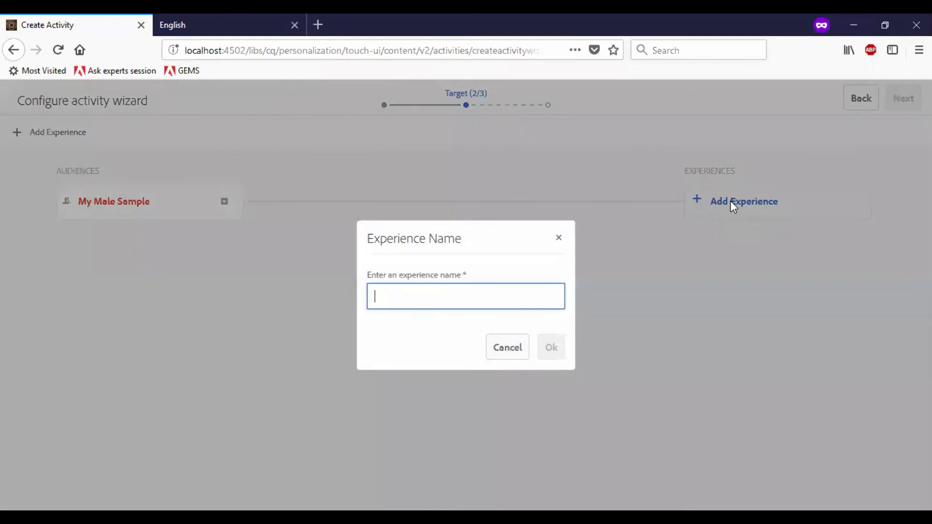
pyautogui.write('Male')
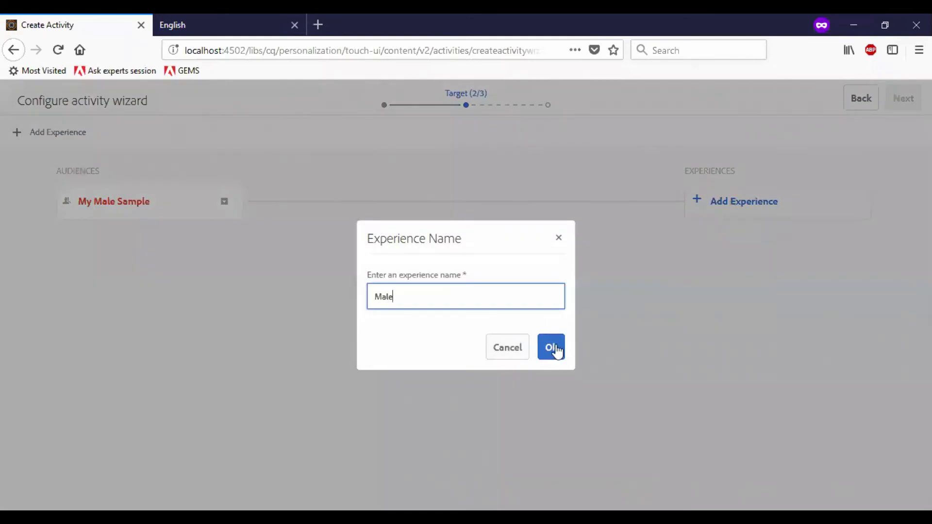
pyautogui.click(552, 347)
# Step: Add the My Female Sample audience with an experience named Female, and save the activity with the default duration and priority
pyautogui.click(63, 133)
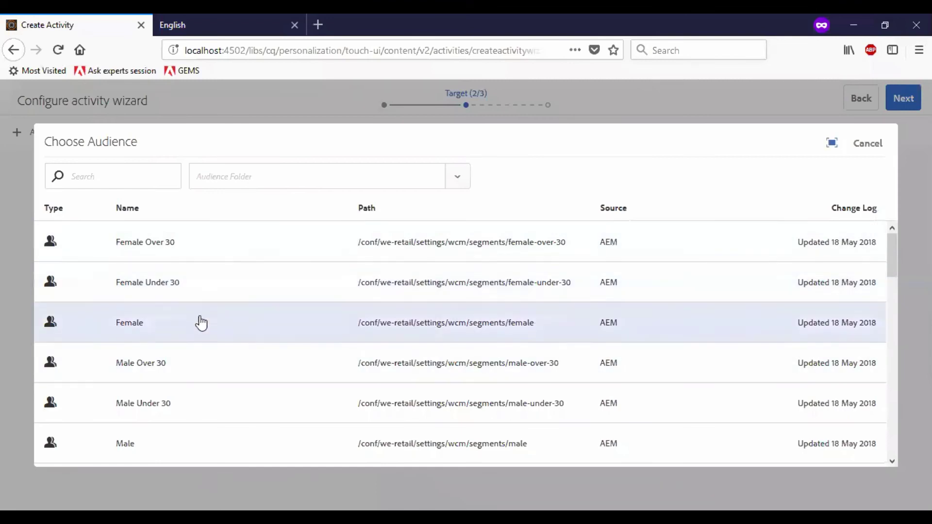
pyautogui.scroll(-3, 204, 324)
pyautogui.scroll(-1, 204, 327)
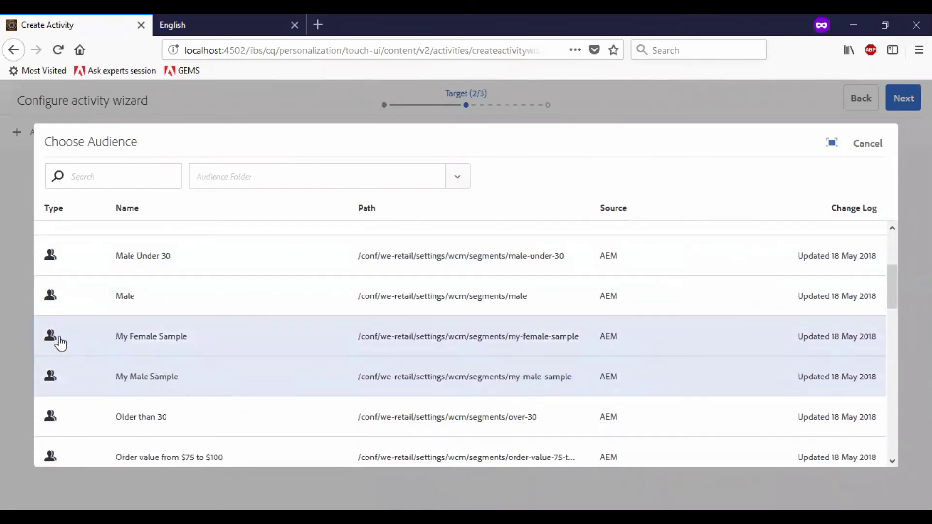
pyautogui.click(152, 358)
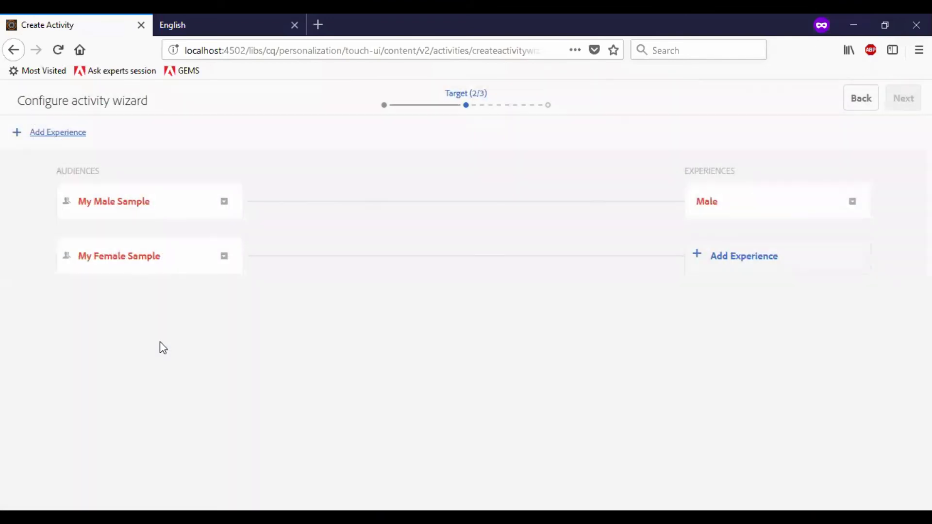
pyautogui.click(748, 256)
pyautogui.write('Female')
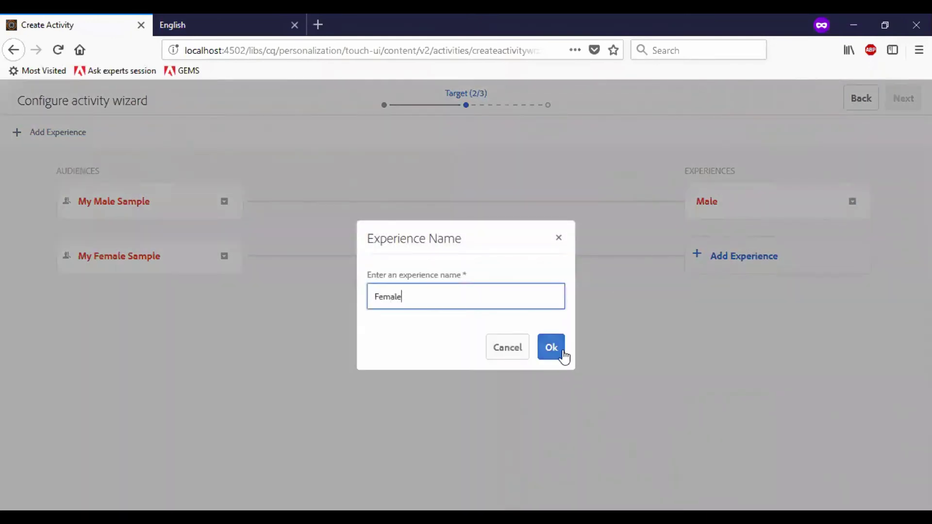
pyautogui.click(552, 347)
pyautogui.click(904, 99)
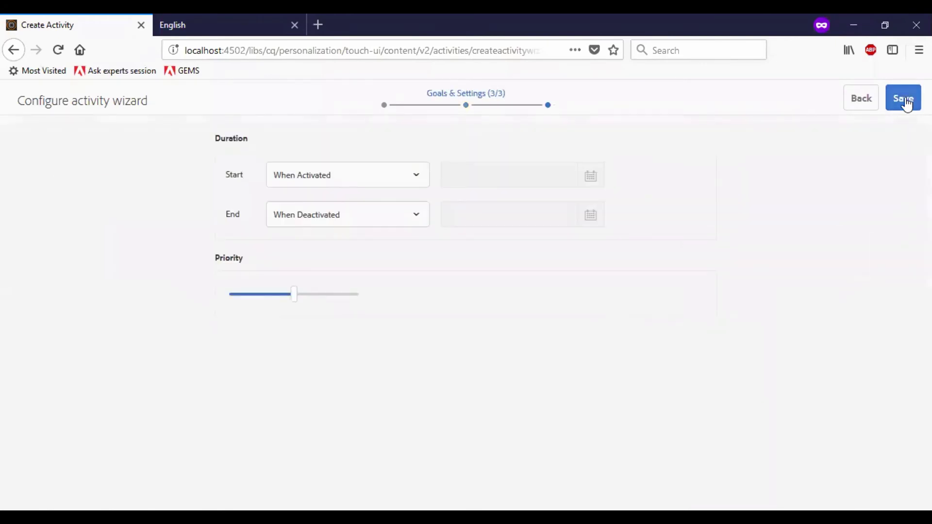
pyautogui.click(906, 104)
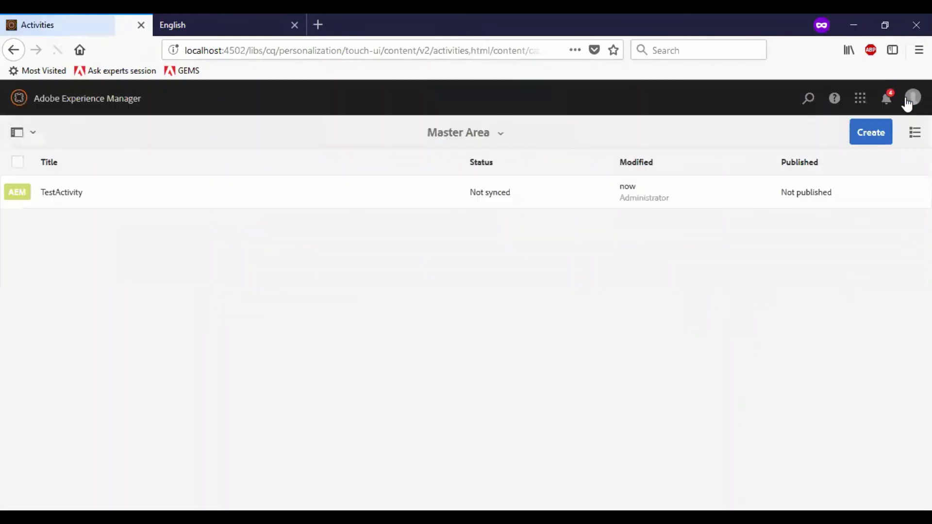
# Step: Reopen TestActivity for editing, go through its details, target and goals settings, and save it without changes
pyautogui.click(17, 194)
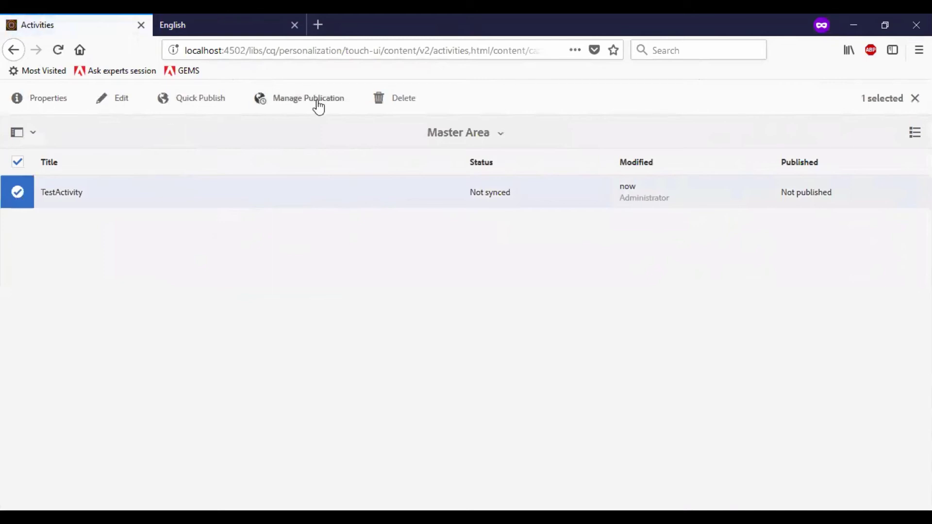
pyautogui.click(118, 103)
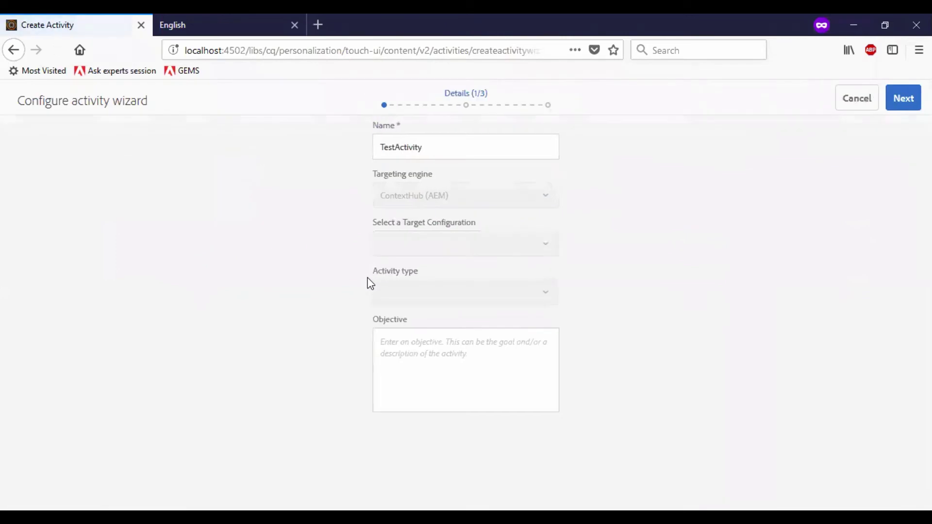
pyautogui.click(903, 103)
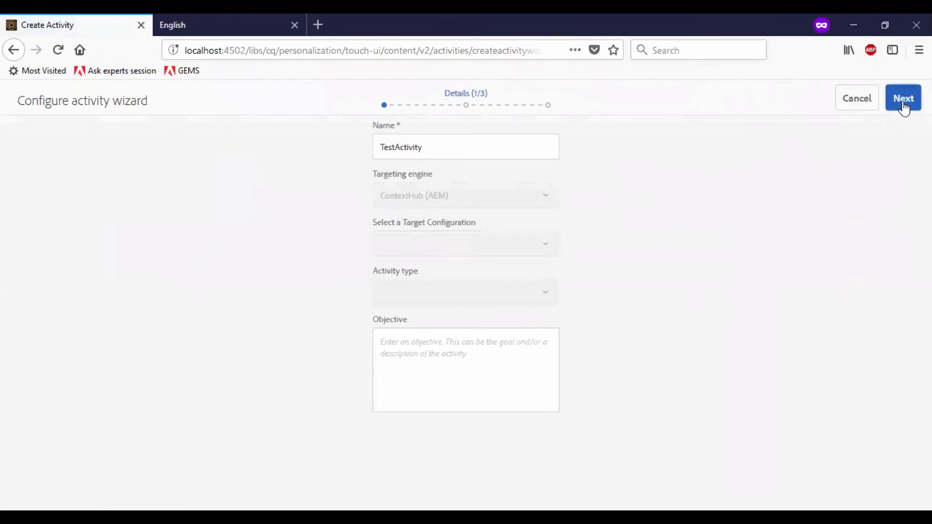
pyautogui.click(904, 104)
pyautogui.click(903, 104)
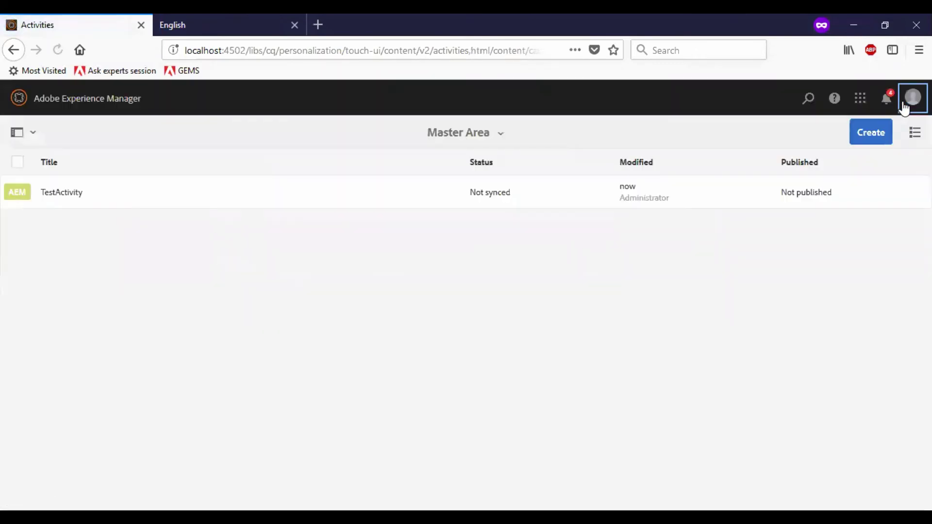
pyautogui.click(905, 103)
pyautogui.click(904, 106)
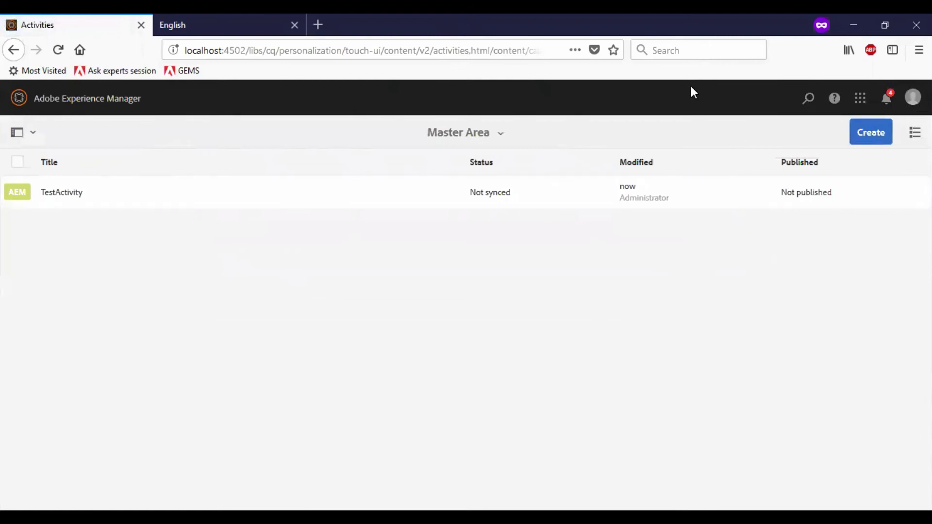
# Step: Switch to the We.Retail English page in the editor and select the northern lights image below the community section
pyautogui.click(80, 101)
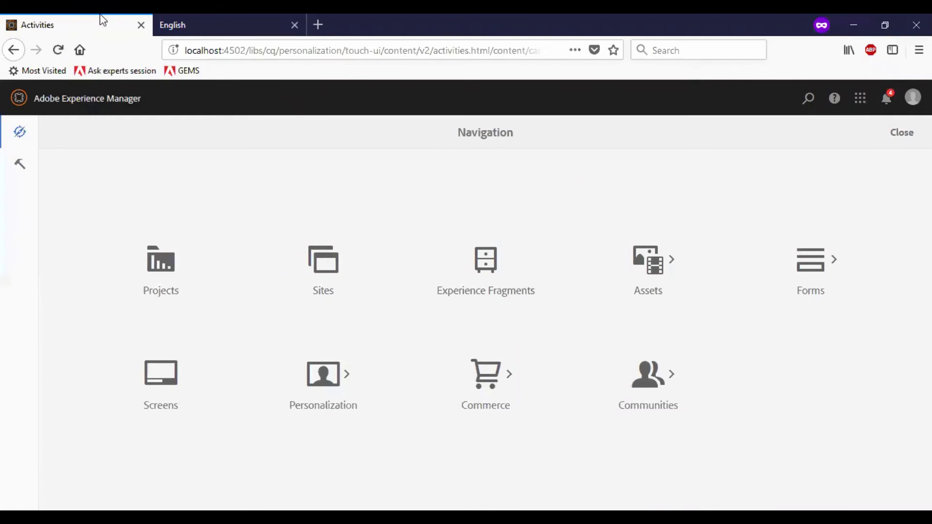
pyautogui.click(173, 19)
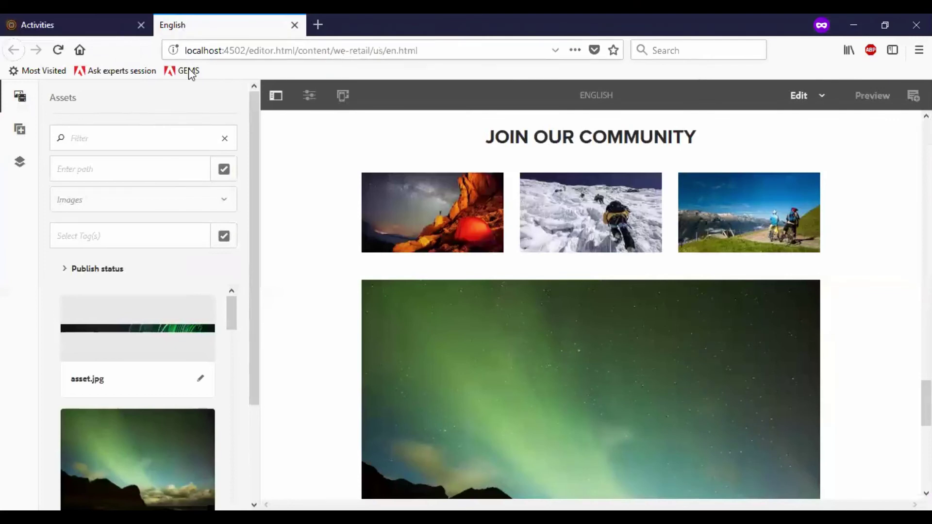
pyautogui.scroll(-3, 384, 293)
pyautogui.click(391, 287)
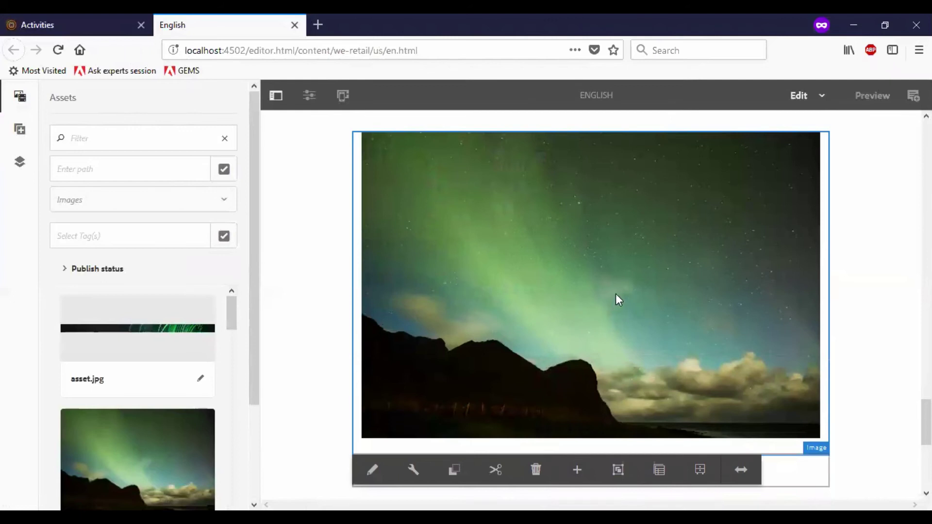
# Step: Put the page into Targeting mode with Sample Brand as the brand and TestActivity as the activity
pyautogui.click(822, 97)
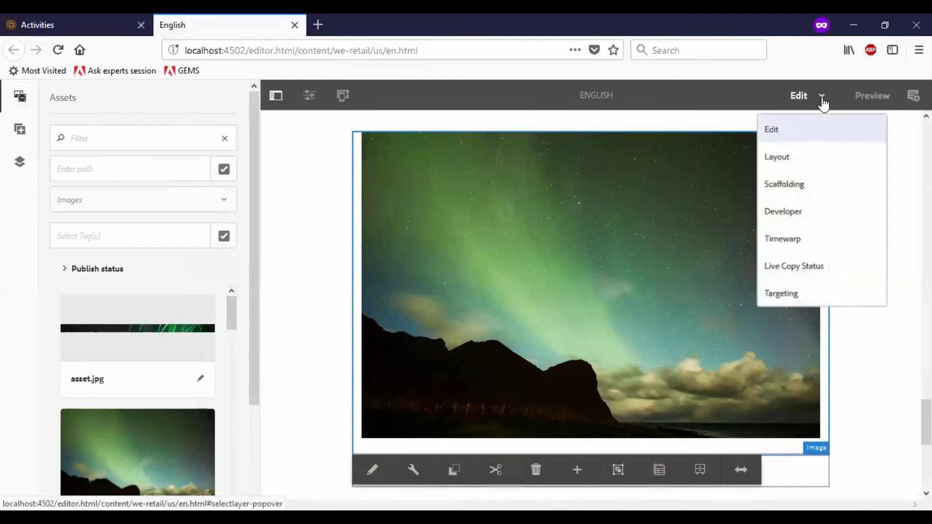
pyautogui.click(799, 295)
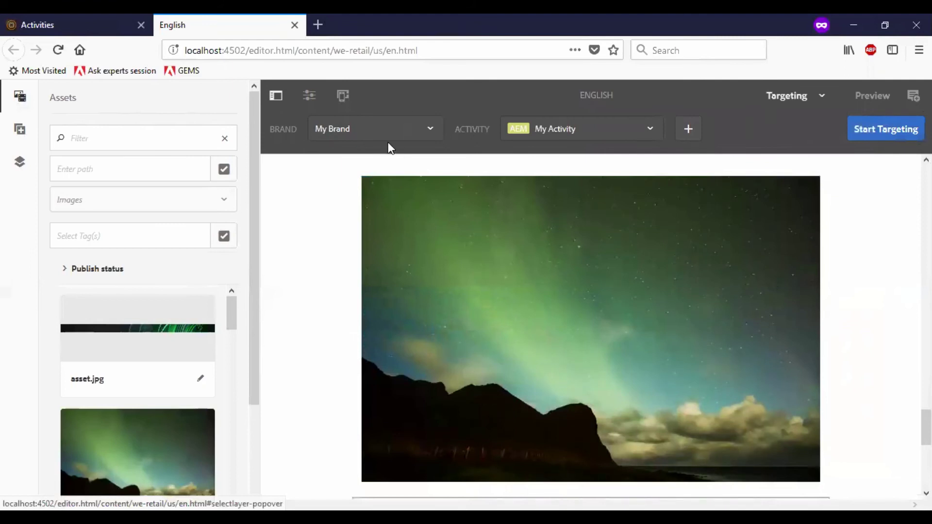
pyautogui.click(432, 131)
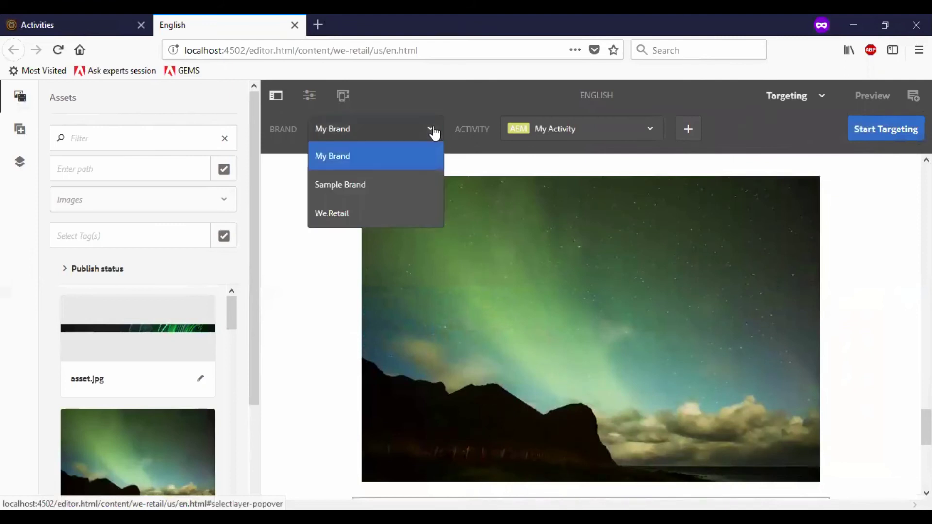
pyautogui.click(381, 185)
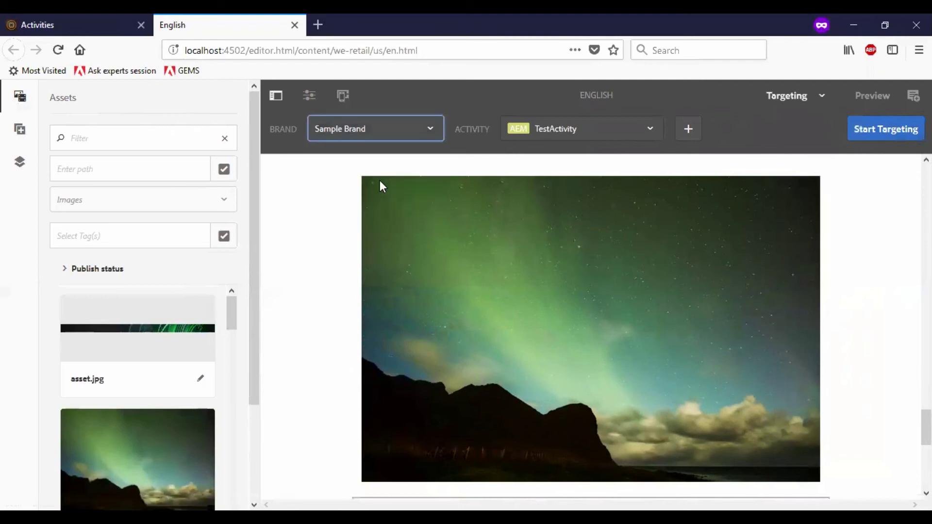
pyautogui.click(650, 130)
pyautogui.click(650, 131)
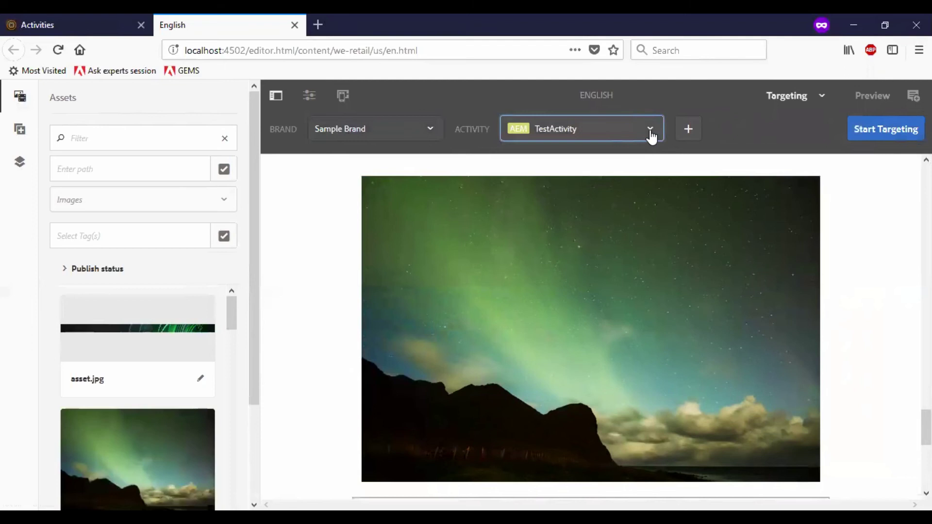
# Step: Start targeting TestActivity and make the northern lights image a targeted component for the default experience
pyautogui.click(878, 138)
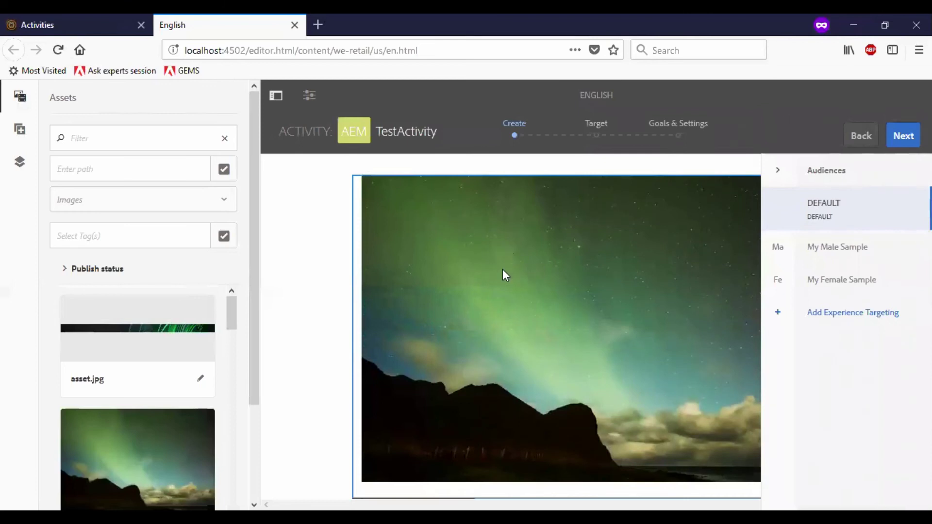
pyautogui.scroll(-3, 503, 276)
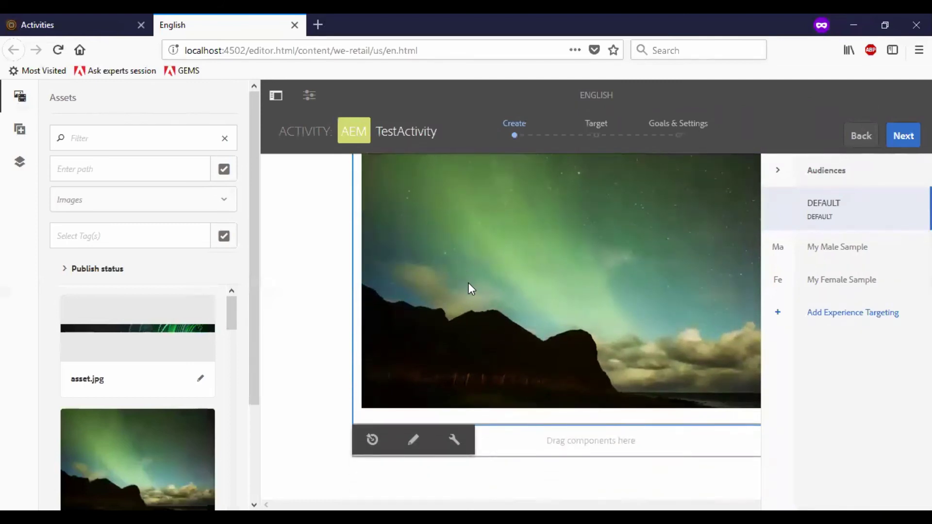
pyautogui.click(373, 442)
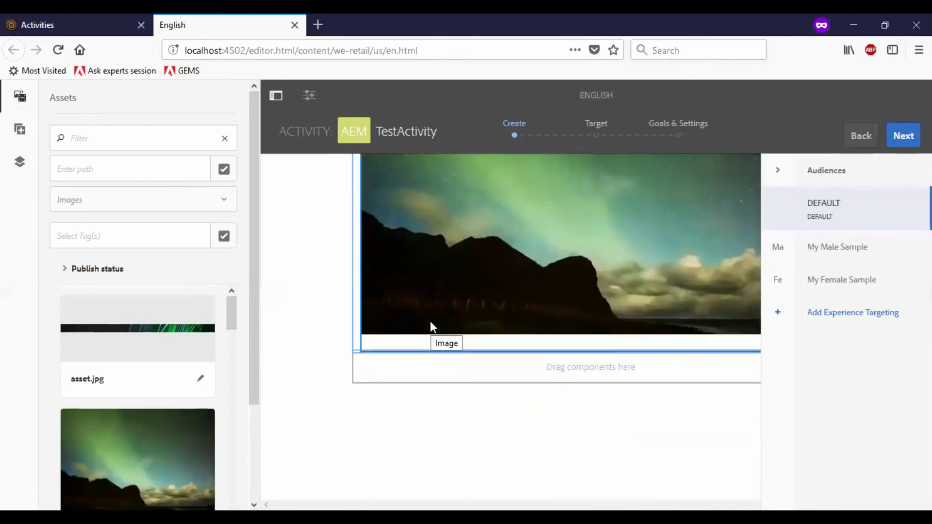
pyautogui.click(432, 299)
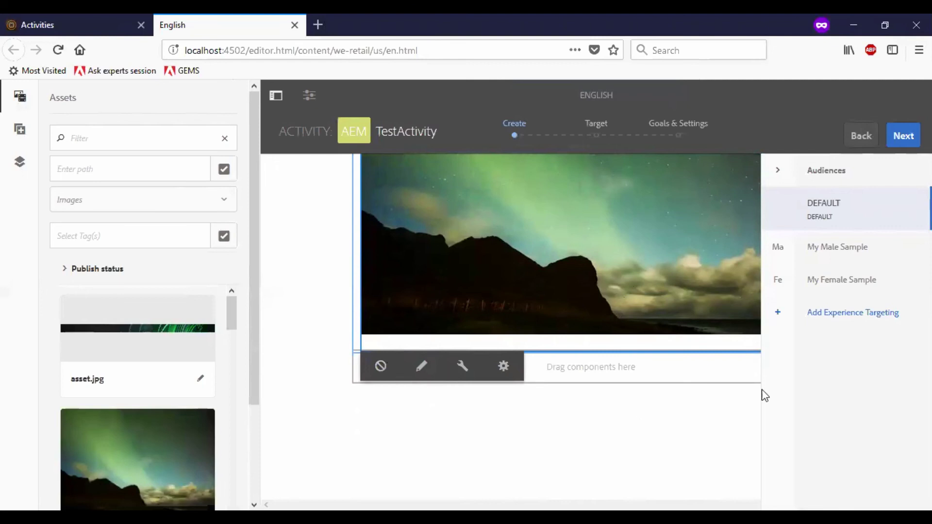
# Step: For the My Male Sample audience, replace the targeted image with the asset showing a man in a red jacket
pyautogui.click(845, 255)
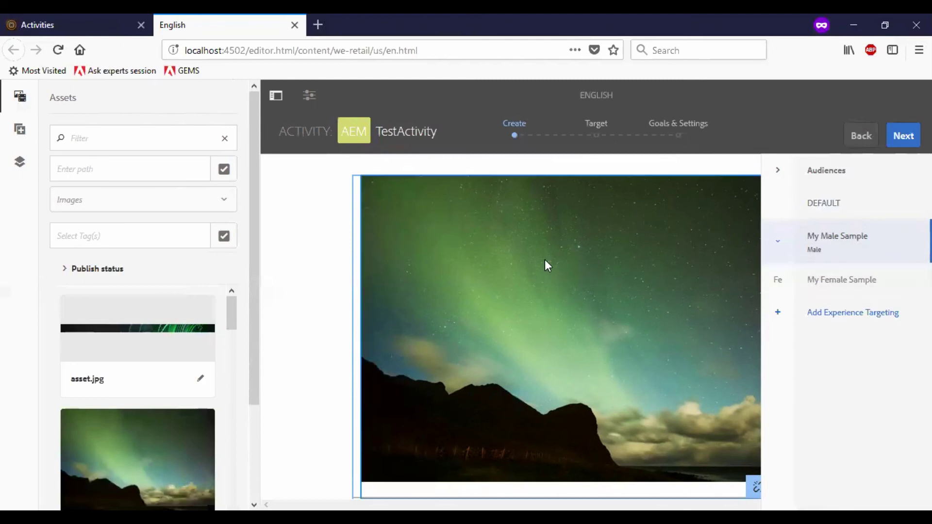
pyautogui.scroll(-5, 228, 326)
pyautogui.scroll(-5, 226, 332)
pyautogui.scroll(-5, 226, 345)
pyautogui.scroll(-5, 225, 344)
pyautogui.moveTo(151, 469); pyautogui.dragTo(537, 343)
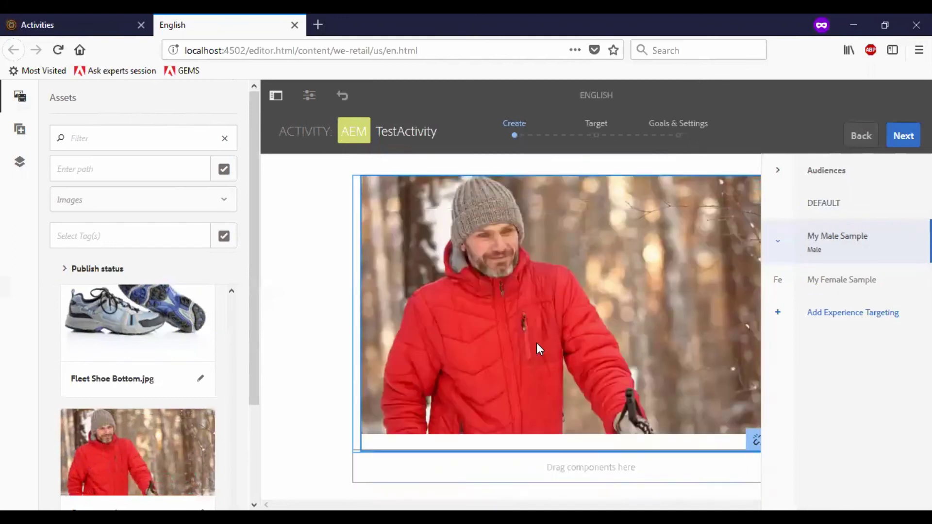
# Step: For the My Female Sample audience, replace the targeted image with the Coats_women.jpg asset
pyautogui.click(859, 292)
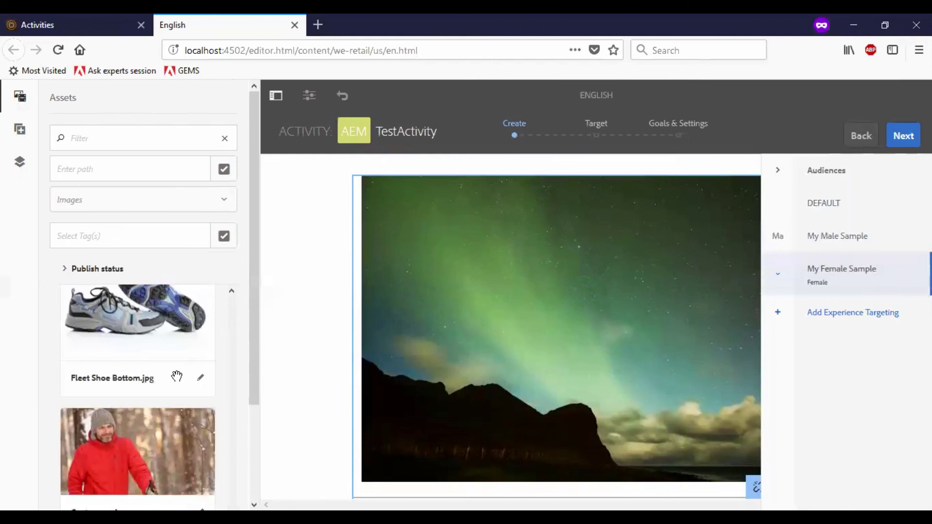
pyautogui.scroll(-5, 176, 376)
pyautogui.scroll(-5, 177, 376)
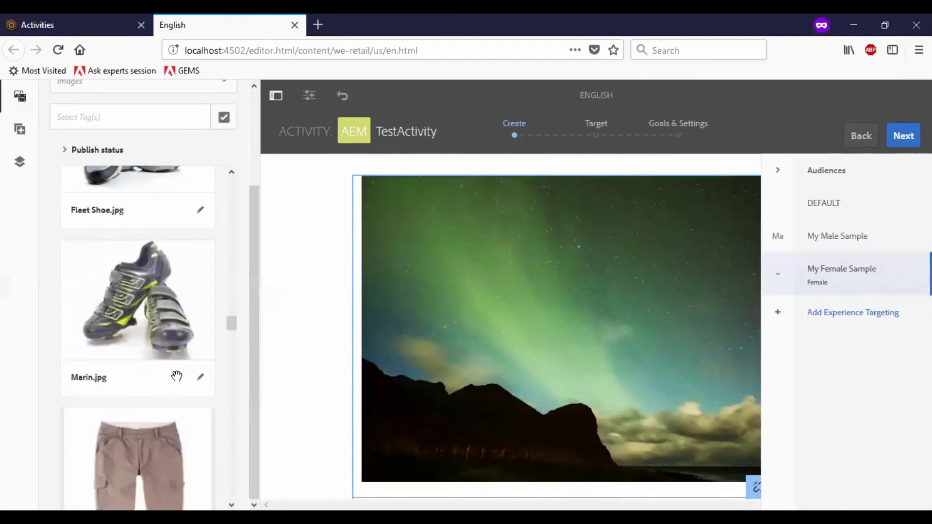
pyautogui.scroll(-10, 176, 376)
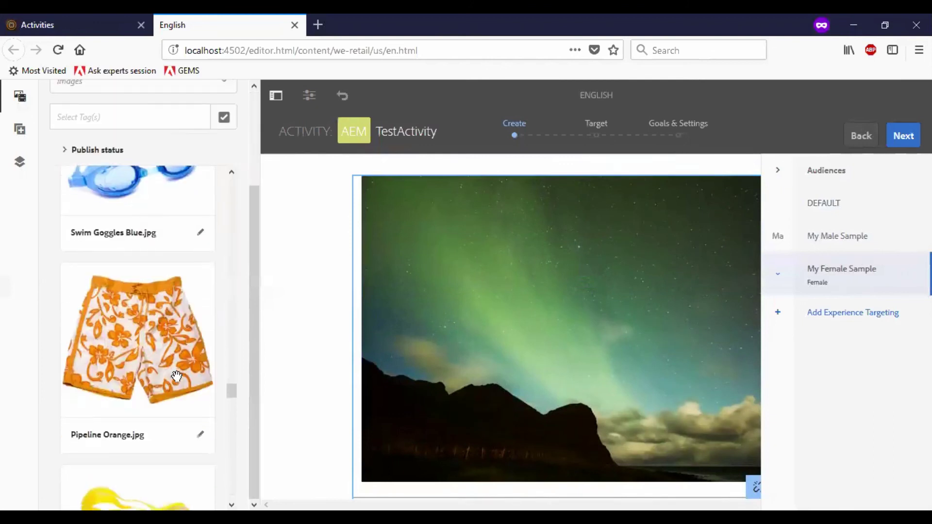
pyautogui.scroll(-10, 176, 376)
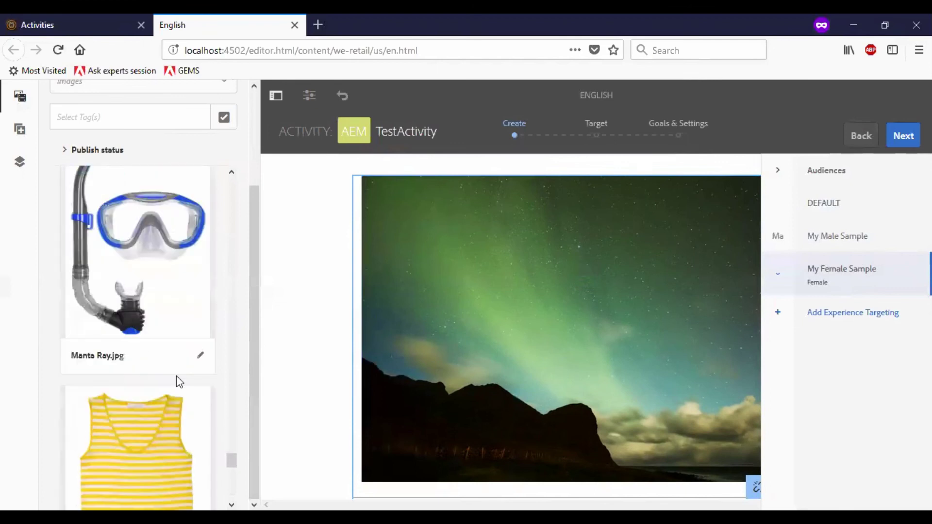
pyautogui.scroll(-10, 177, 377)
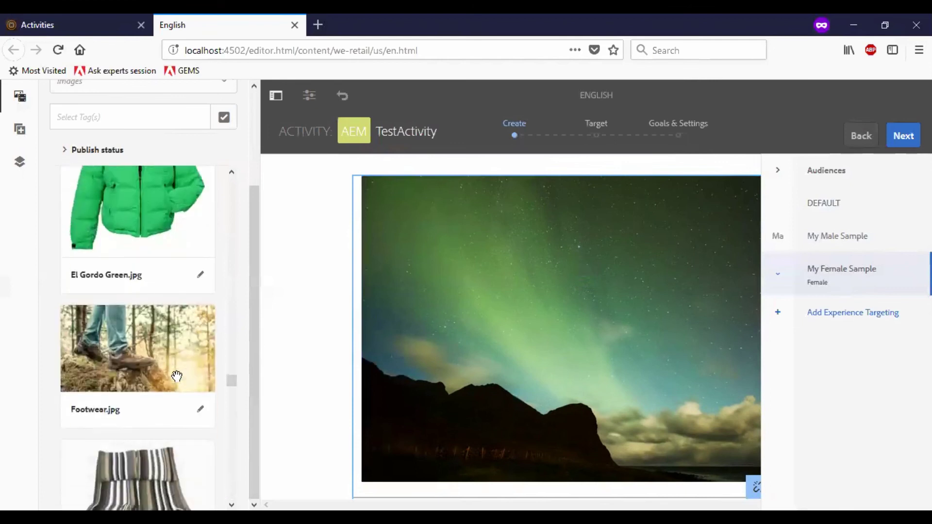
pyautogui.scroll(-10, 177, 377)
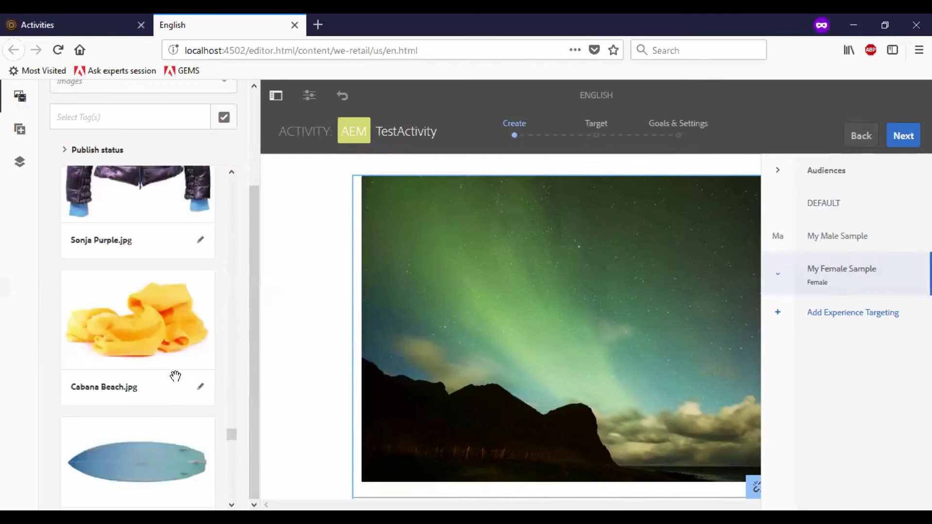
pyautogui.scroll(-10, 176, 377)
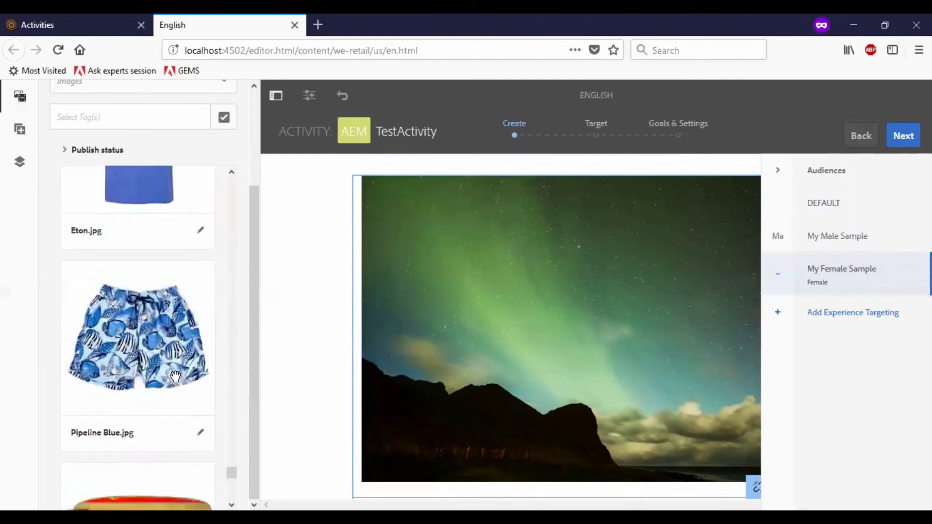
pyautogui.scroll(-10, 175, 376)
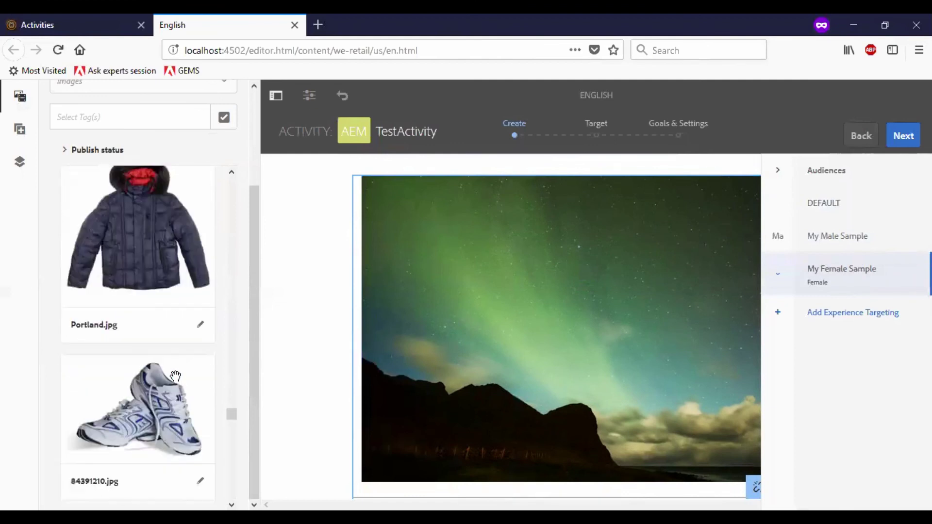
pyautogui.scroll(-8, 176, 377)
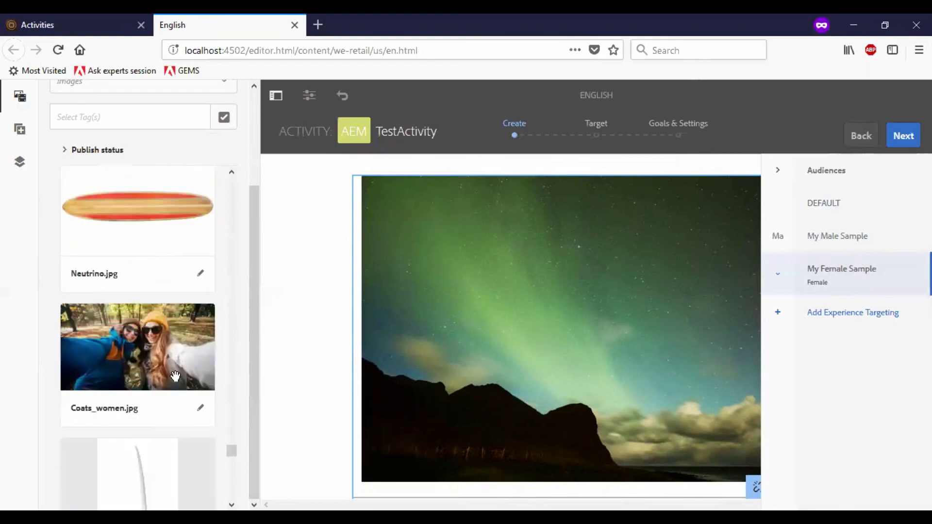
pyautogui.moveTo(175, 377); pyautogui.dragTo(555, 362)
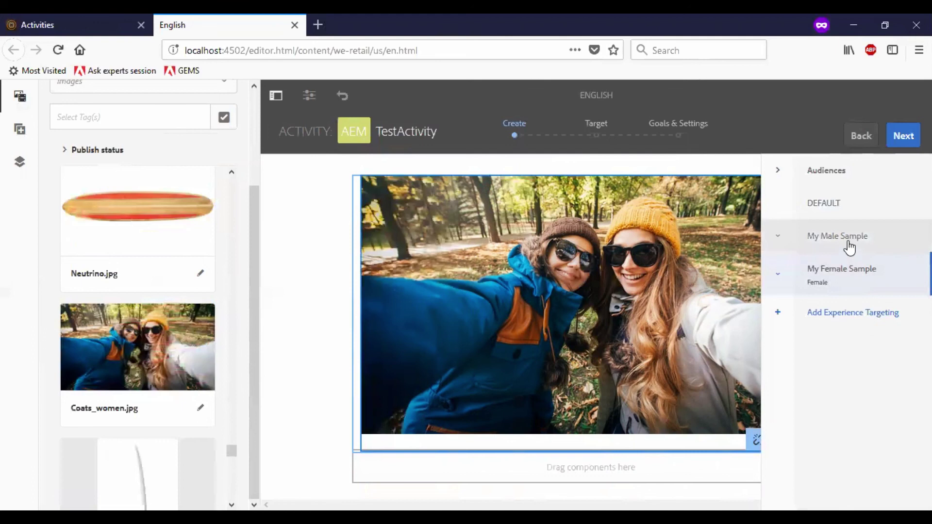
# Step: Accept the audience-to-experience mapping and the default duration and priority, and save TestActivity
pyautogui.click(905, 143)
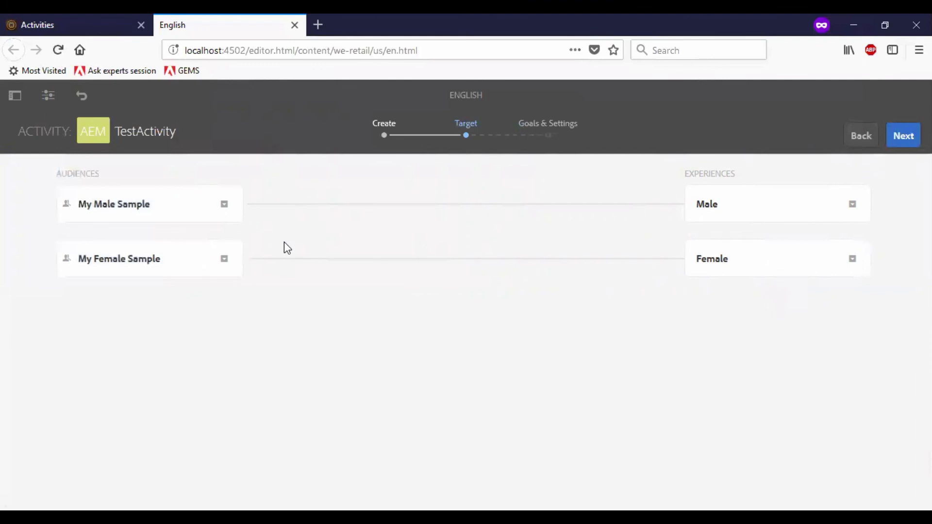
pyautogui.click(904, 142)
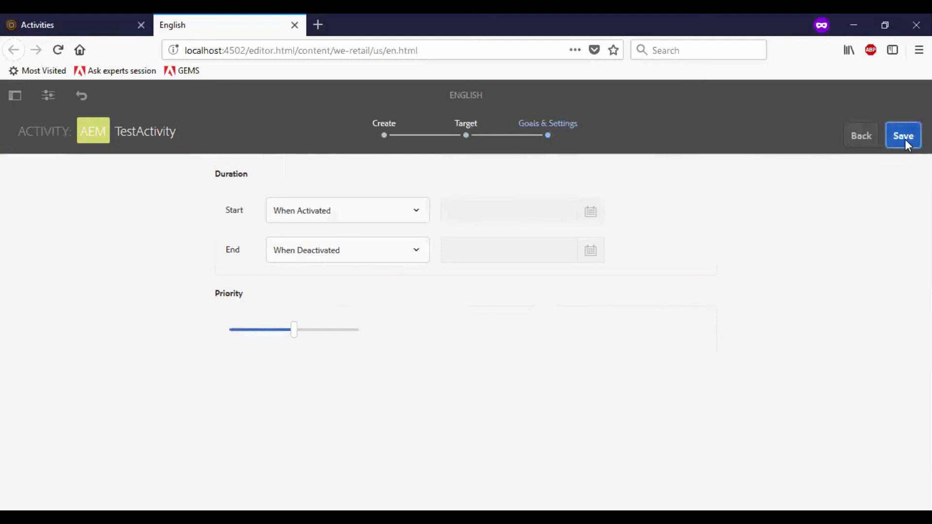
pyautogui.click(905, 139)
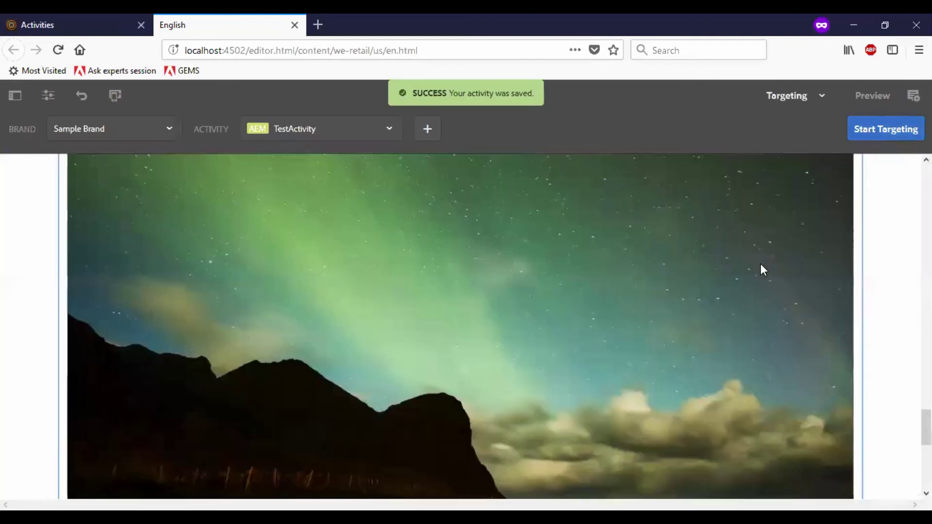
# Step: Preview the English page with the Administrator persona and examine the targeted image below the community section
pyautogui.scroll(10, 764, 267)
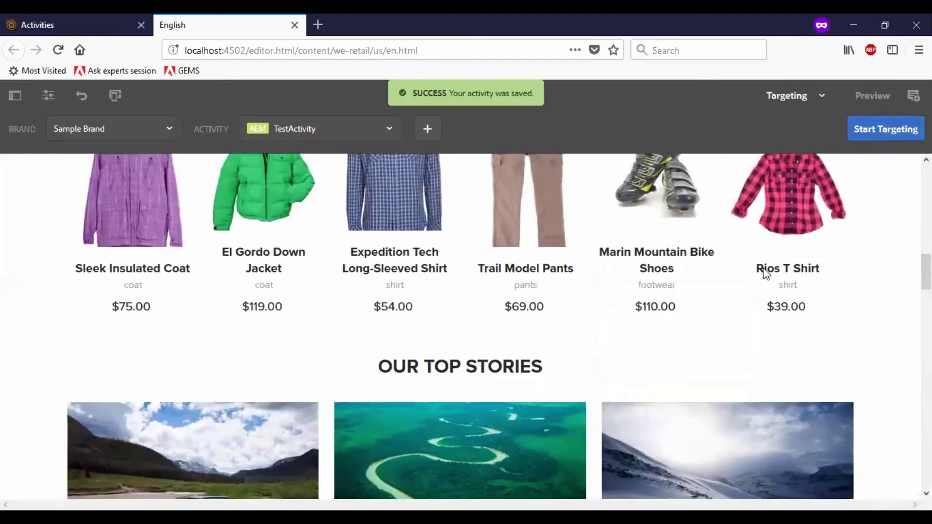
pyautogui.scroll(3, 764, 267)
pyautogui.scroll(-12, 764, 267)
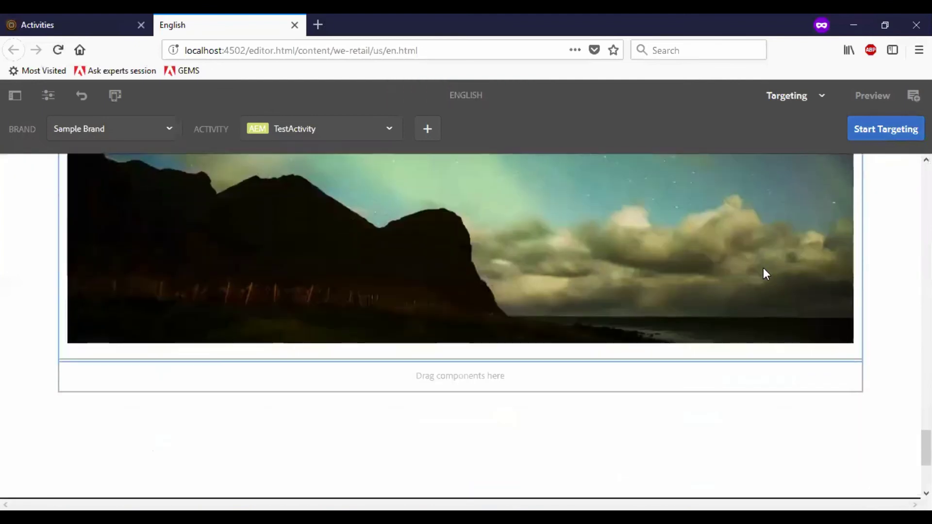
pyautogui.scroll(5, 763, 273)
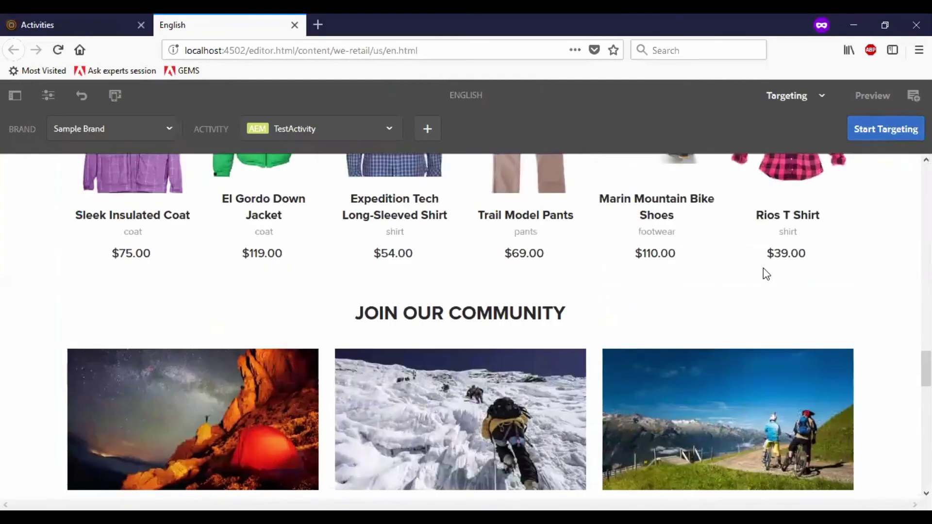
pyautogui.scroll(1, 764, 268)
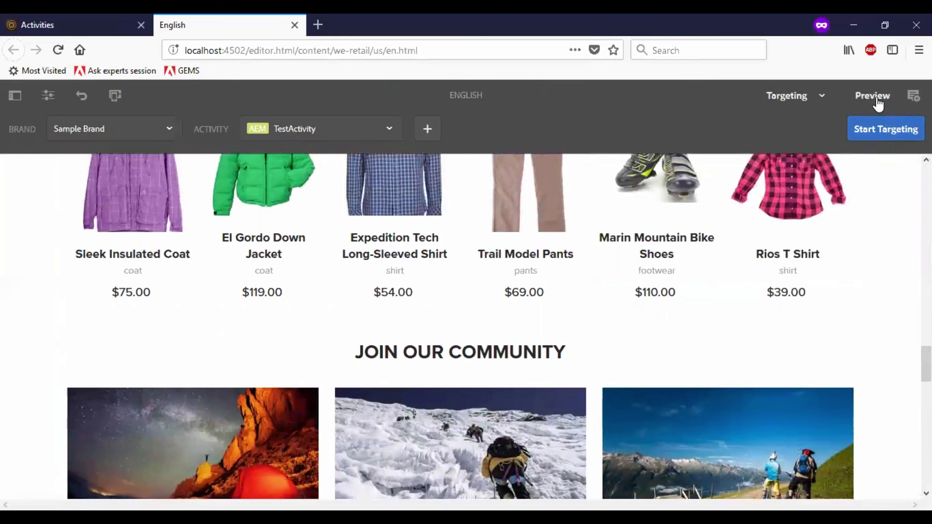
pyautogui.click(873, 96)
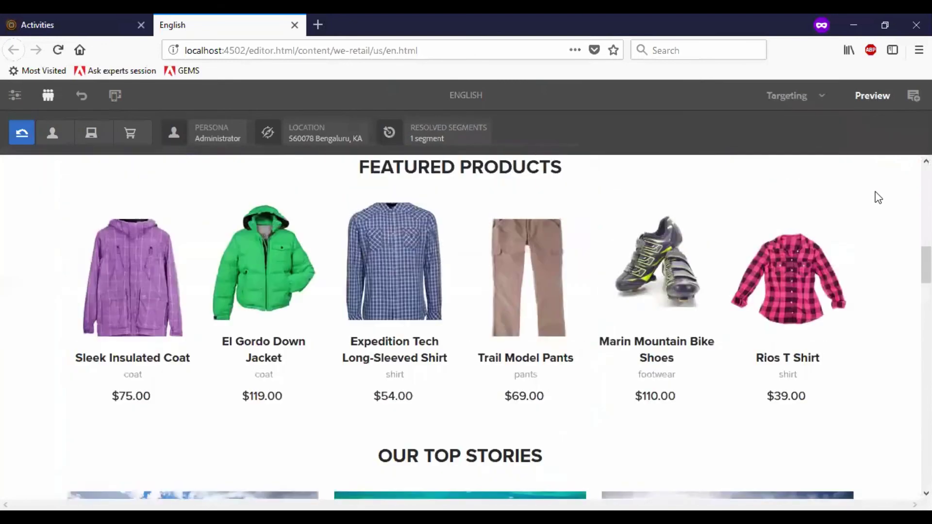
pyautogui.scroll(-5, 879, 199)
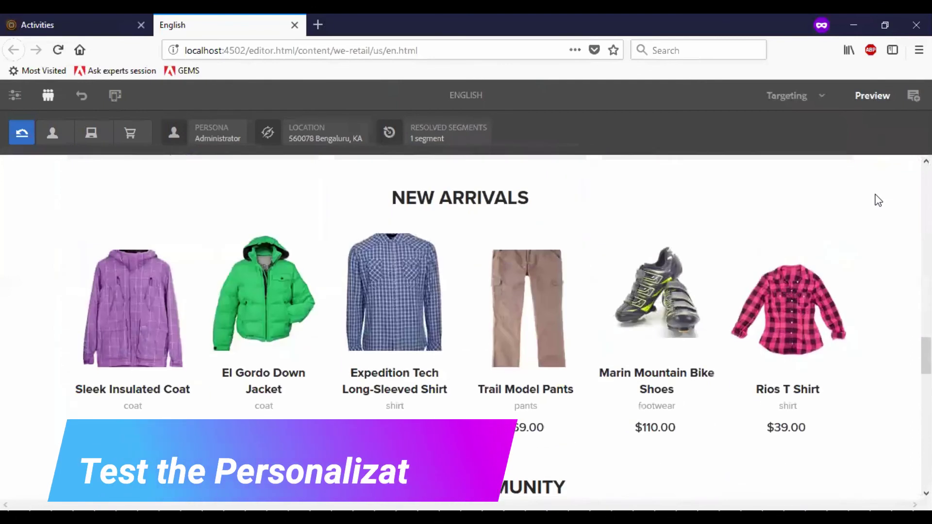
pyautogui.scroll(-5, 878, 200)
pyautogui.scroll(-5, 876, 204)
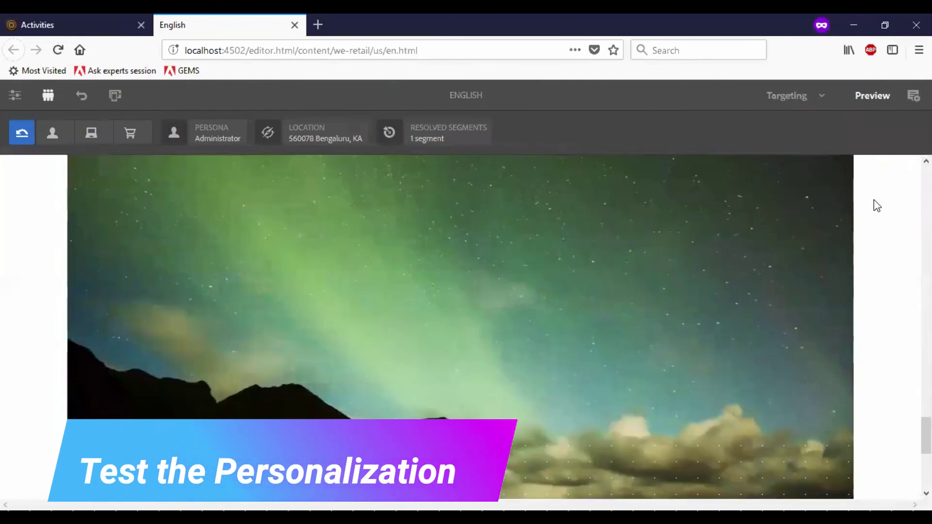
pyautogui.scroll(-3, 875, 206)
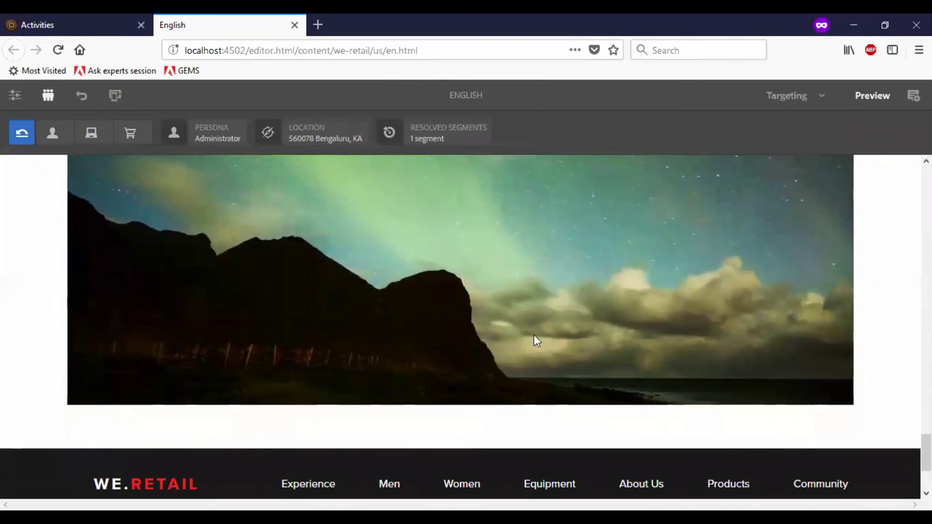
pyautogui.scroll(6, 505, 318)
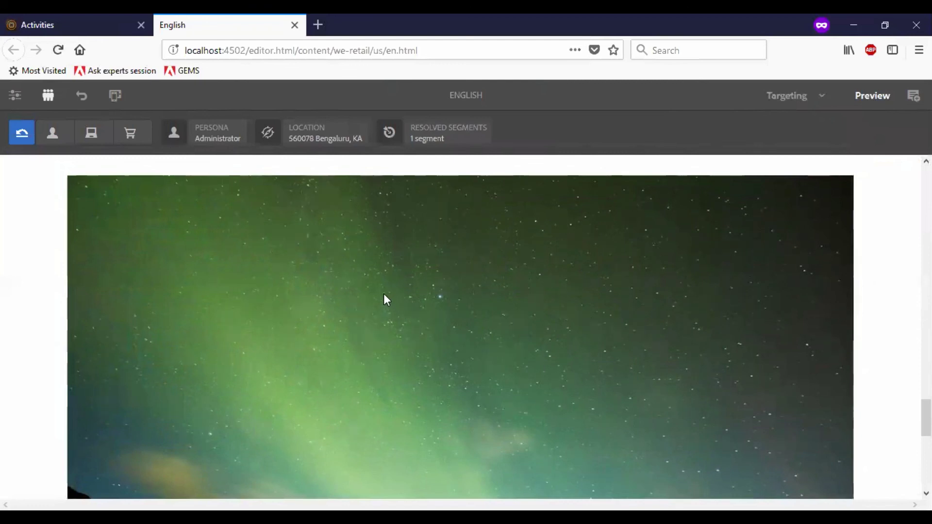
pyautogui.scroll(-6, 383, 294)
pyautogui.scroll(5, 383, 294)
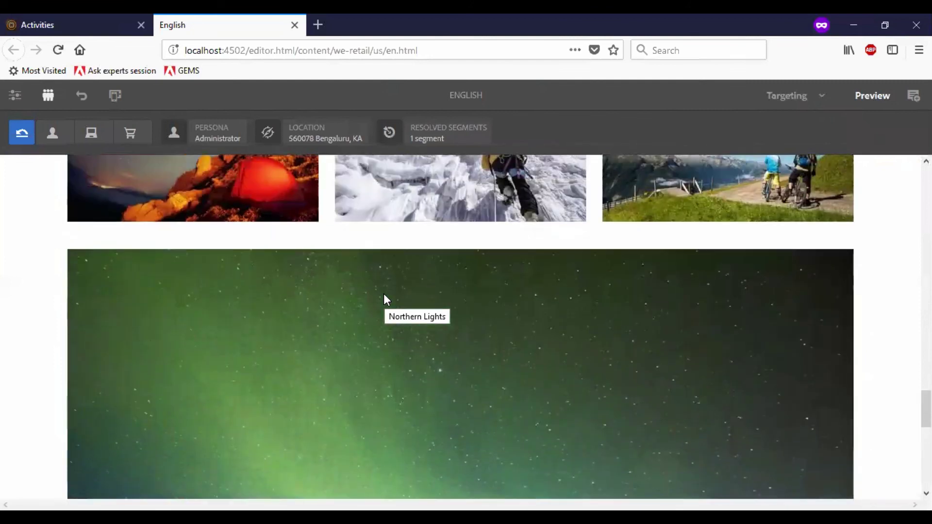
# Step: Switch the preview to the first female persona below anonymous and check the targeted image
pyautogui.click(179, 141)
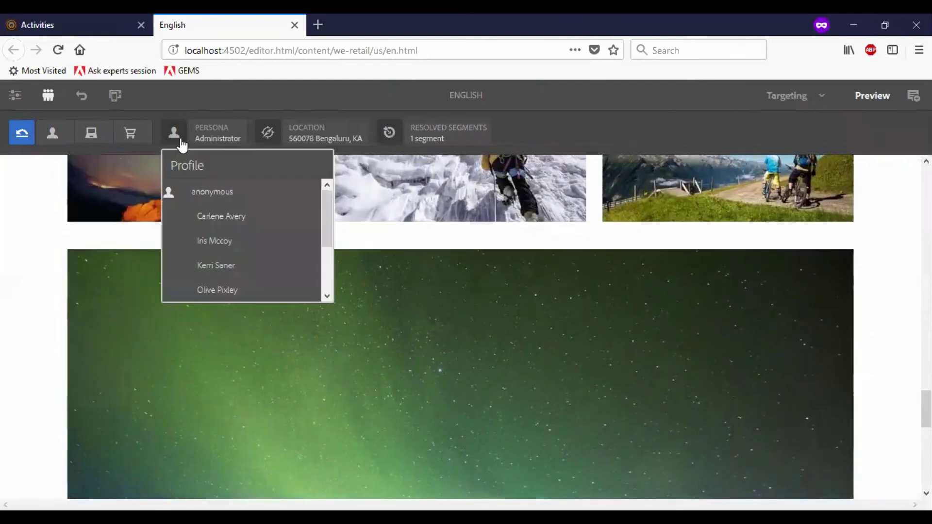
pyautogui.click(209, 218)
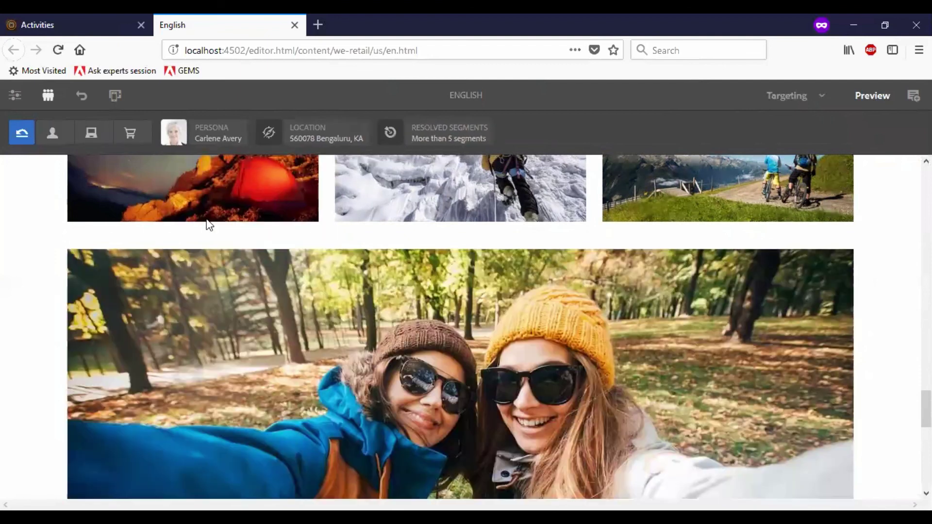
pyautogui.scroll(-5, 429, 399)
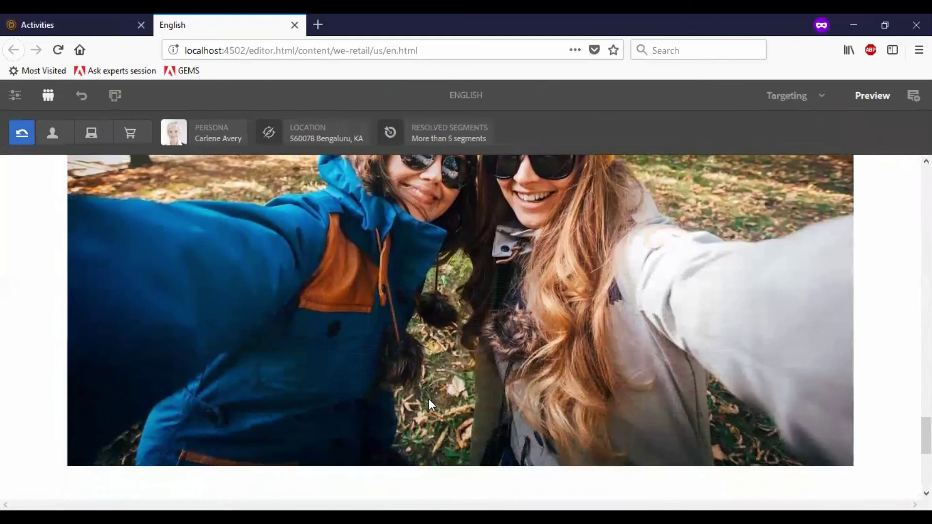
pyautogui.scroll(3, 429, 399)
pyautogui.scroll(2, 429, 398)
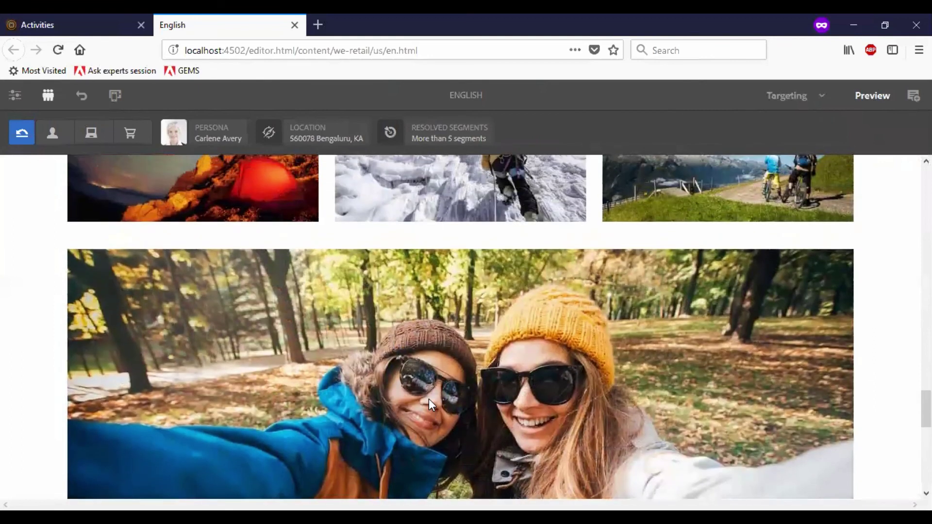
# Step: Switch the preview to a male persona and check the targeted image below the community section
pyautogui.click(174, 135)
pyautogui.scroll(-2, 225, 243)
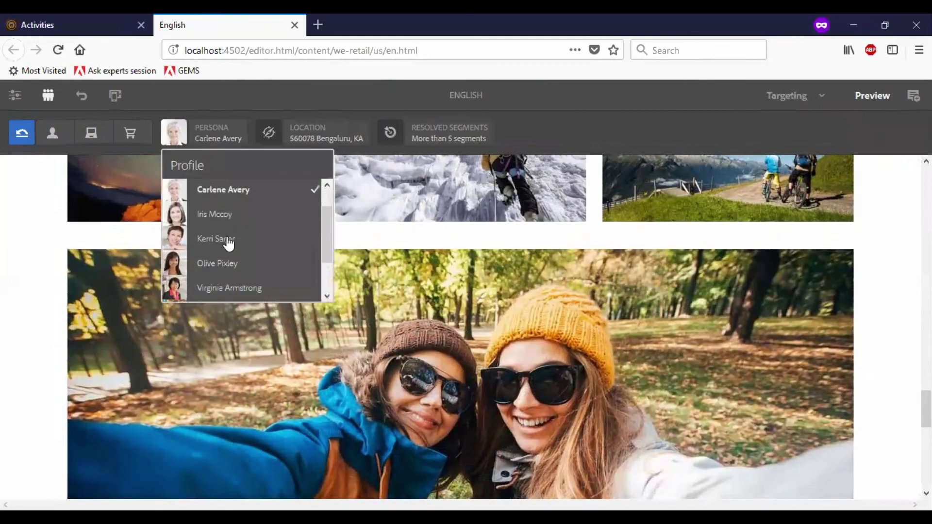
pyautogui.click(176, 289)
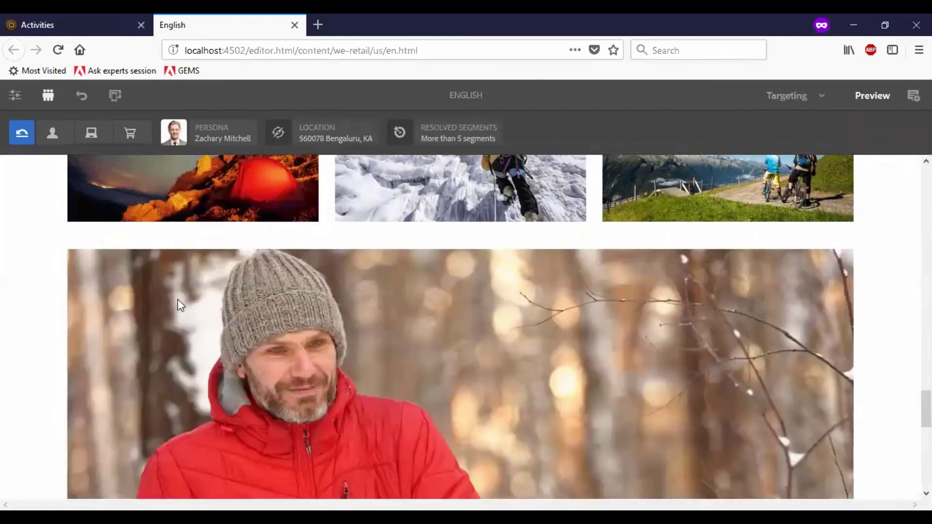
pyautogui.scroll(-7, 177, 299)
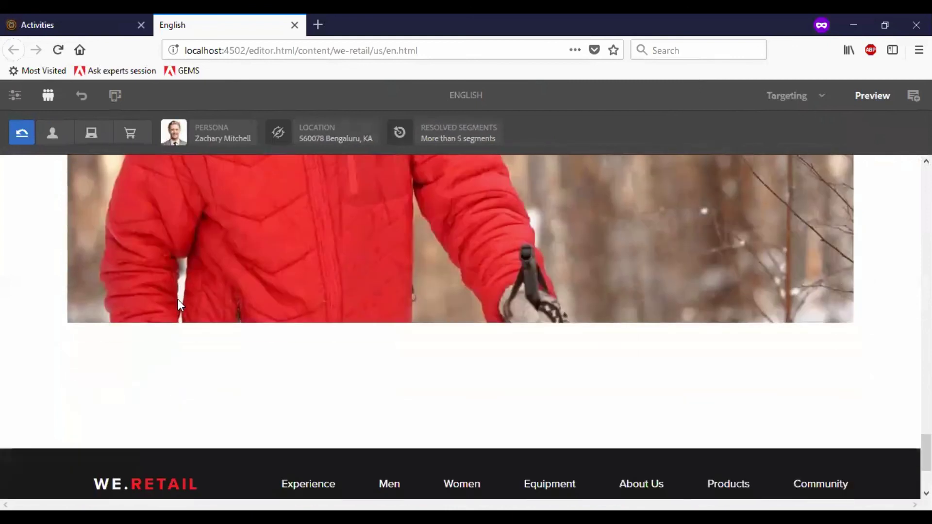
pyautogui.scroll(8, 177, 299)
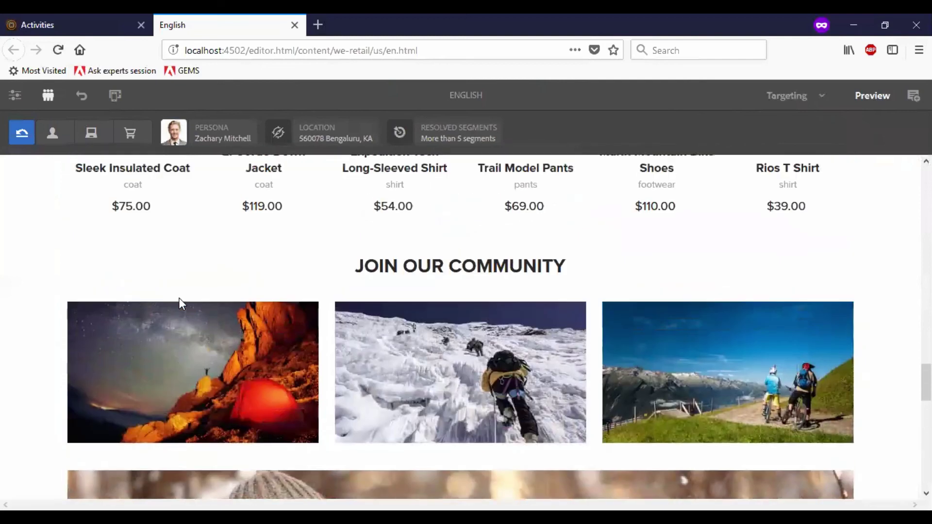
pyautogui.scroll(-4, 179, 302)
pyautogui.scroll(-3, 182, 304)
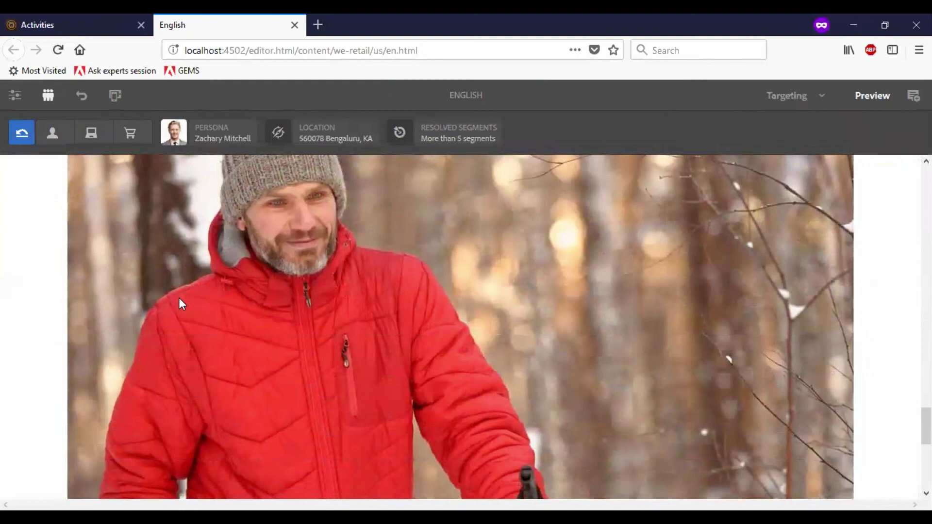
pyautogui.scroll(4, 181, 304)
pyautogui.scroll(-4, 182, 304)
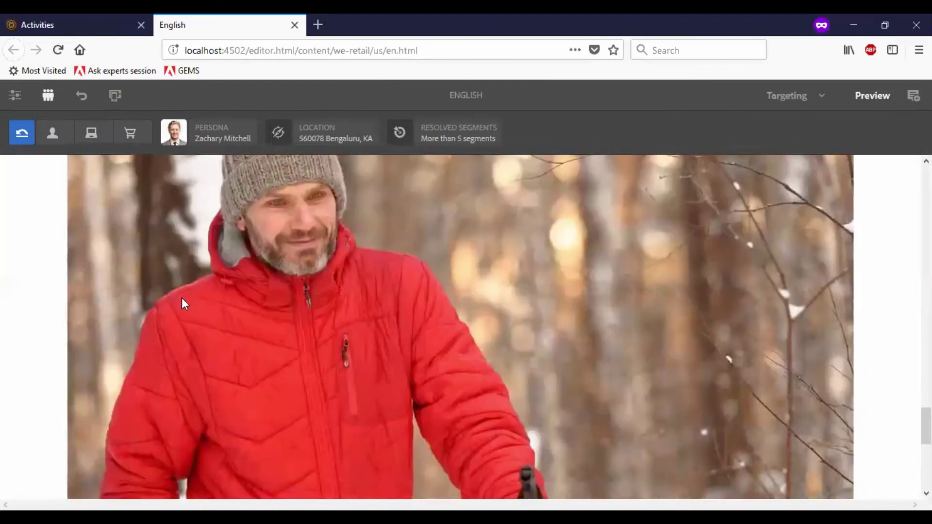